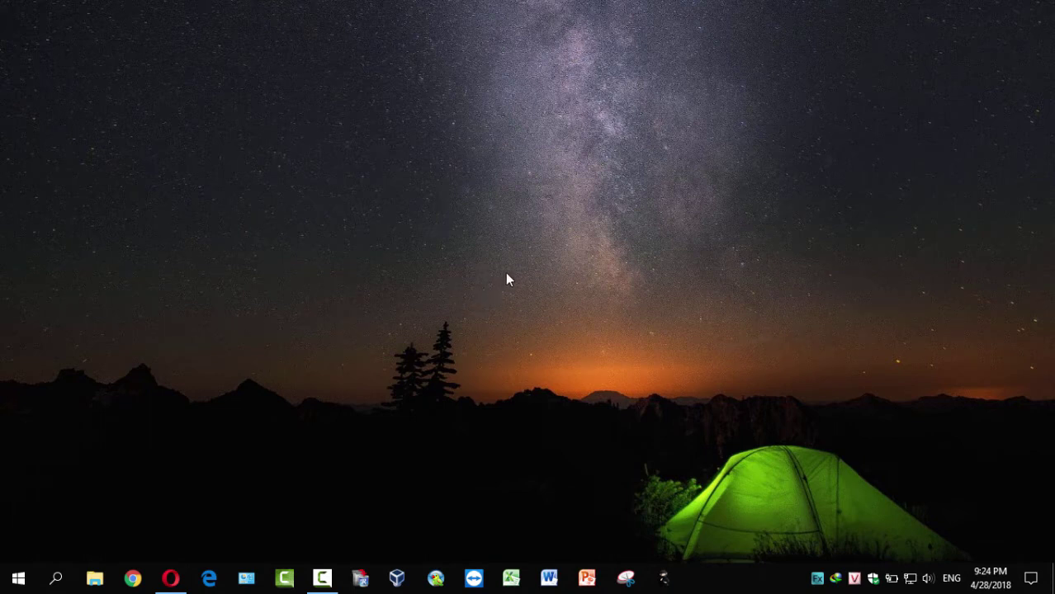
Step: Download winaerotweaker.zip from the Winaero Tweaker page in Opera, resuming the existing download entry, and close the browser
left_click(171, 579)
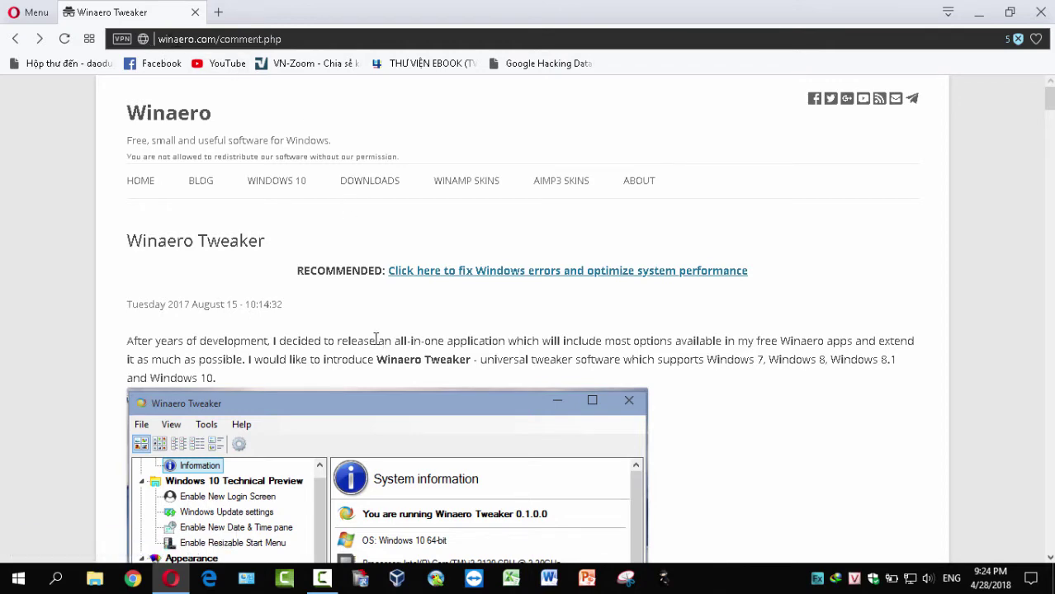
scroll(376, 345, "down", 3)
scroll(376, 345, "down", 3)
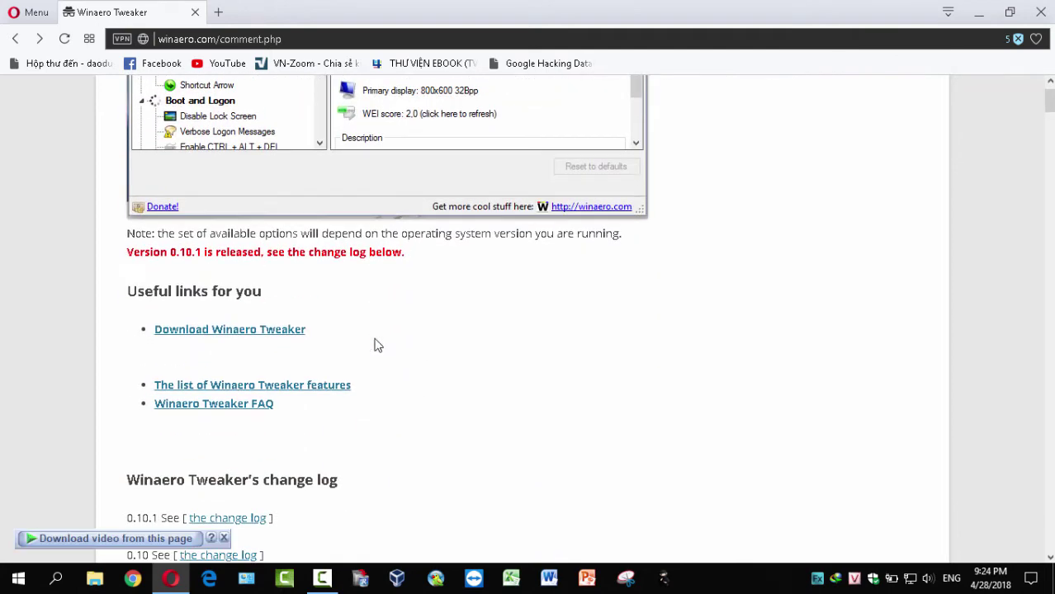
left_click(279, 345)
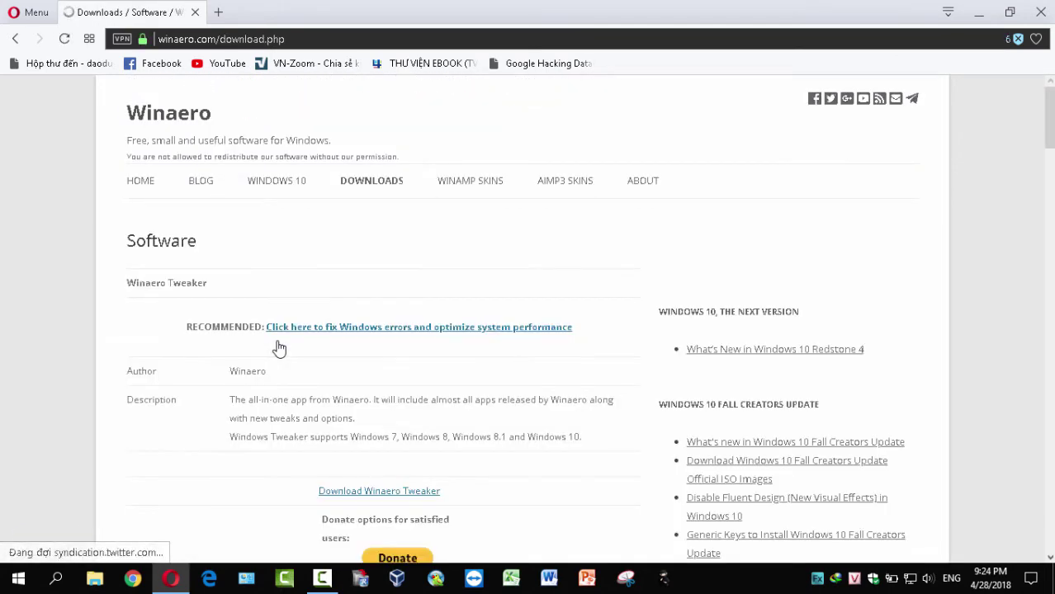
scroll(279, 349, "down", 2)
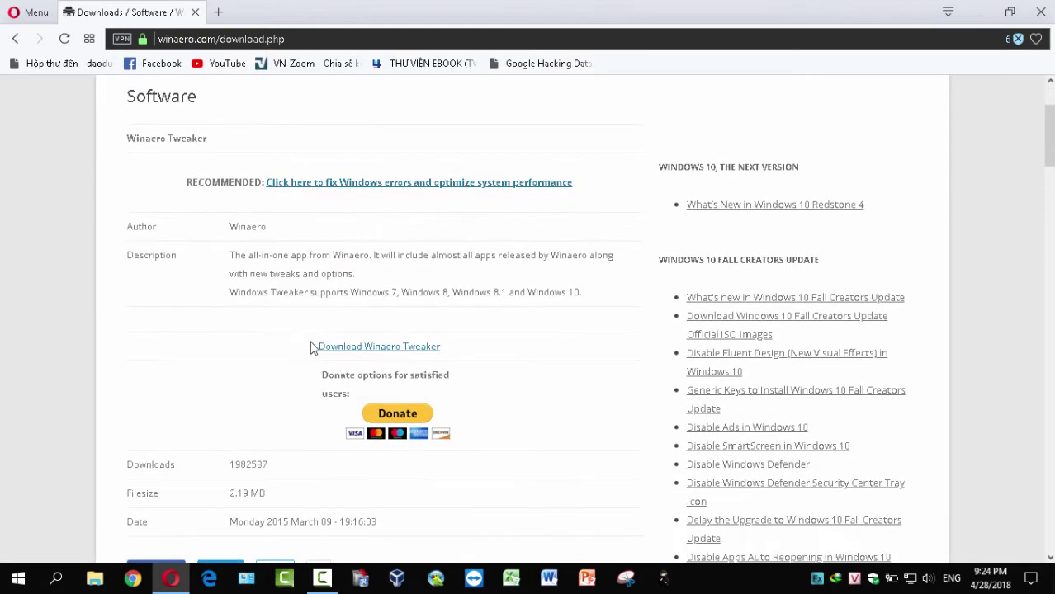
left_click(336, 350)
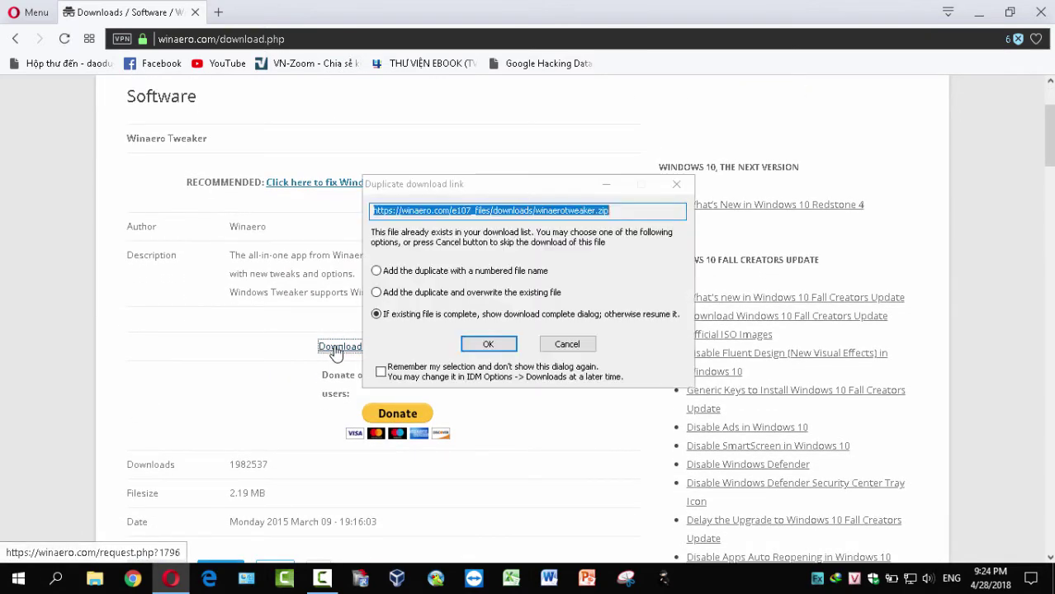
left_click(483, 345)
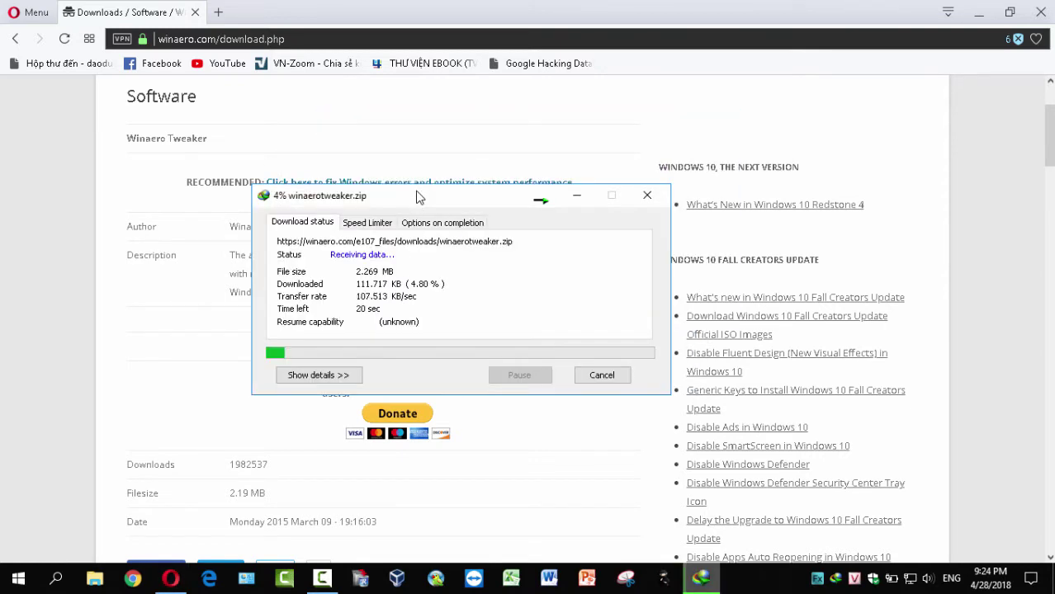
left_click(1045, 11)
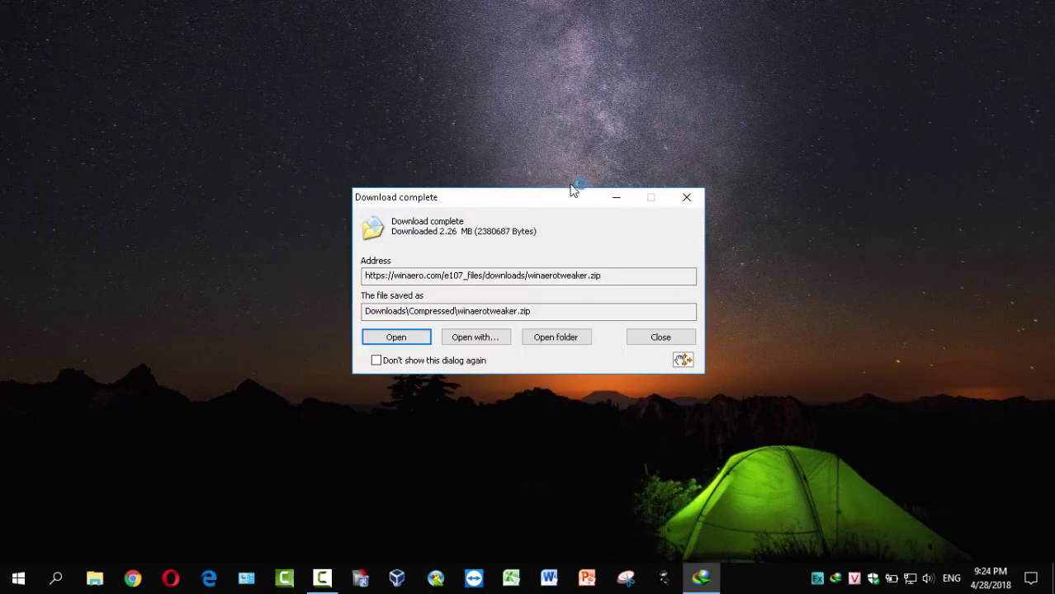
Step: Open the downloaded archive, launch WinaeroTweaker-0.10.1.0-setup.exe from it, and close the archive window
left_click(417, 333)
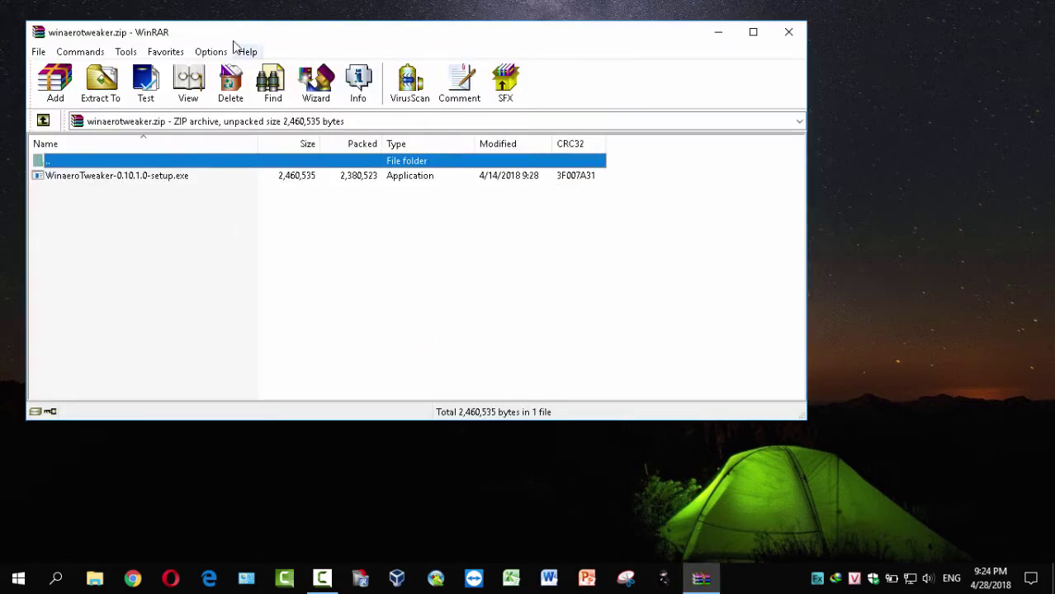
left_click_drag(234, 38, 390, 64)
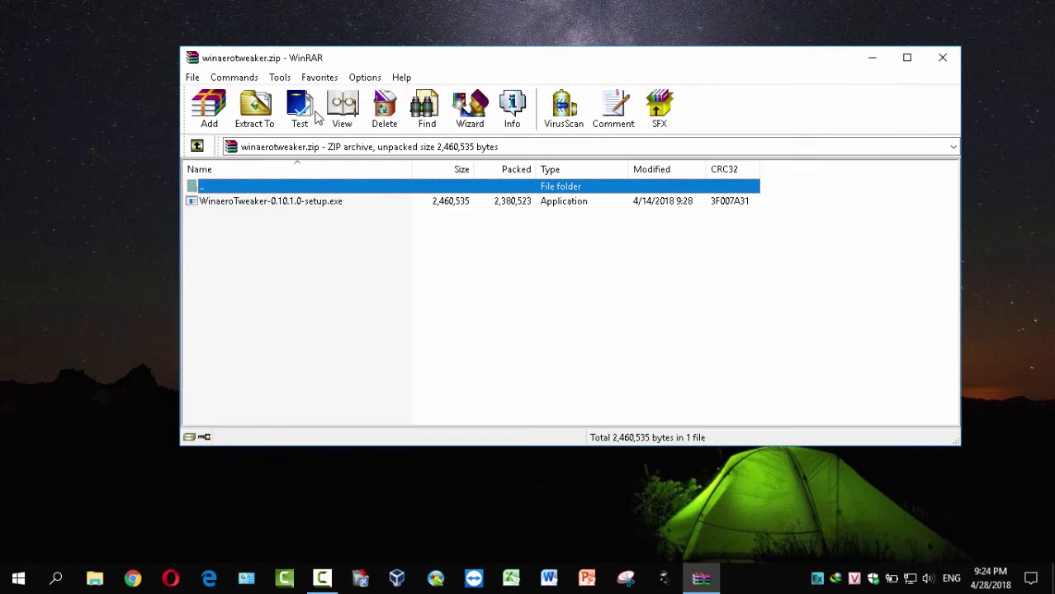
double_click(233, 202)
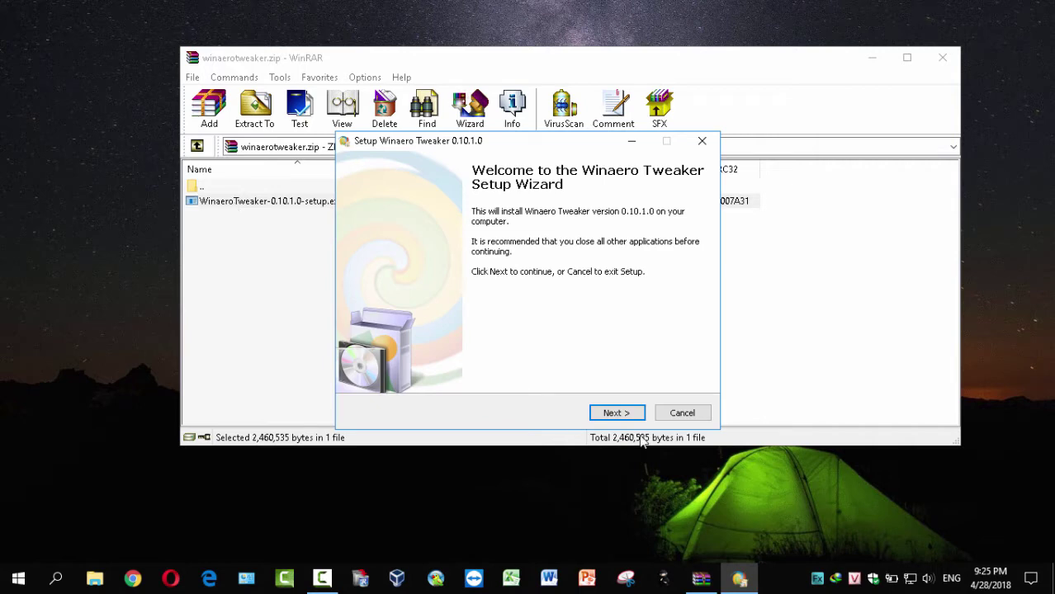
left_click(947, 51)
left_click(948, 55)
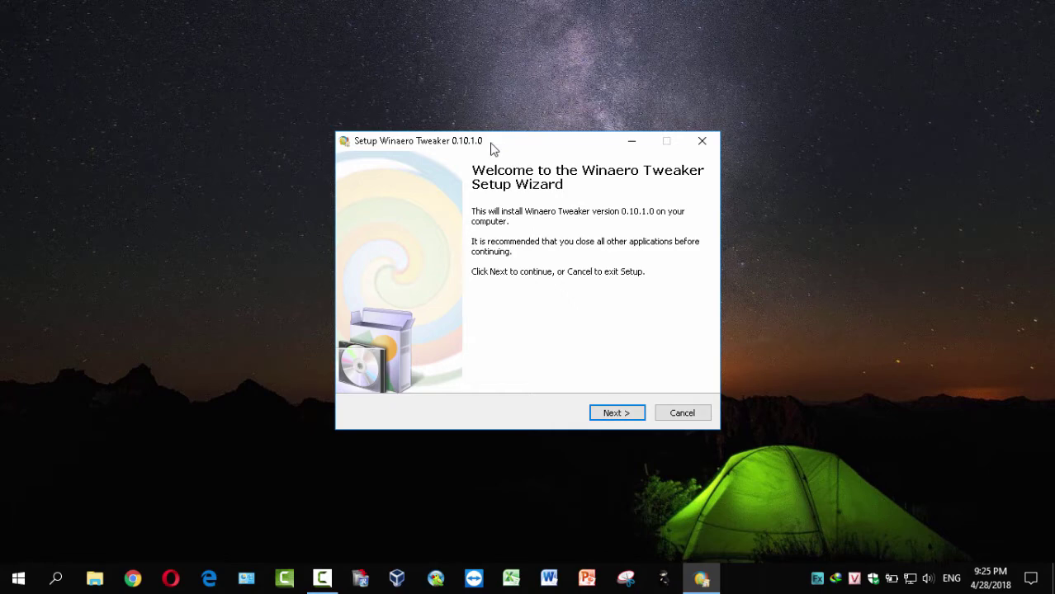
Step: Proceed past the setup welcome page and choose Normal mode with uninstaller and Start menu icons as the setup type
left_click(632, 416)
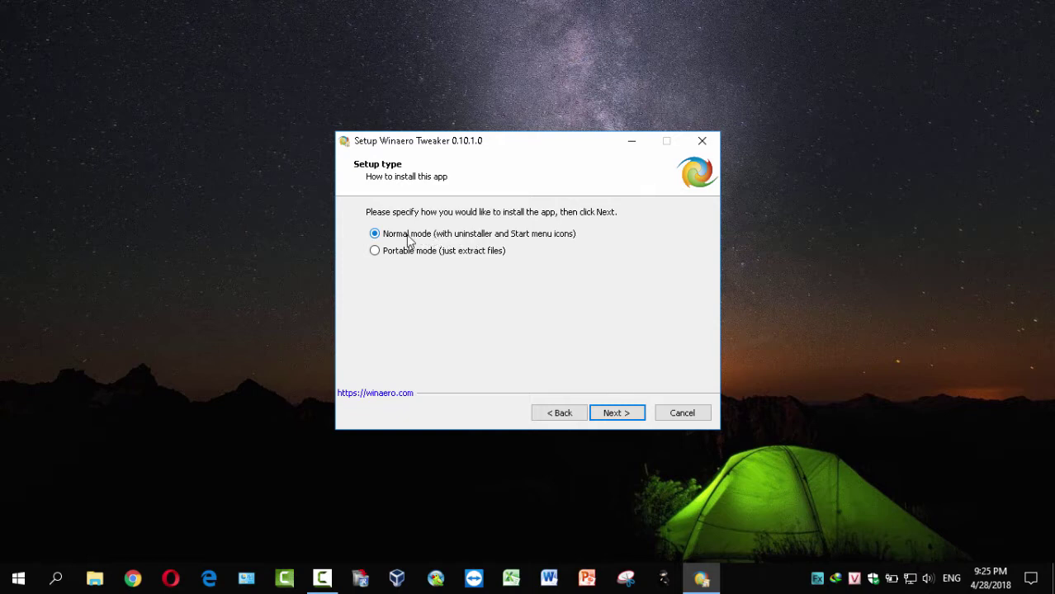
left_click(444, 257)
left_click(391, 237)
left_click(401, 257)
left_click(392, 238)
left_click_drag(490, 147, 454, 123)
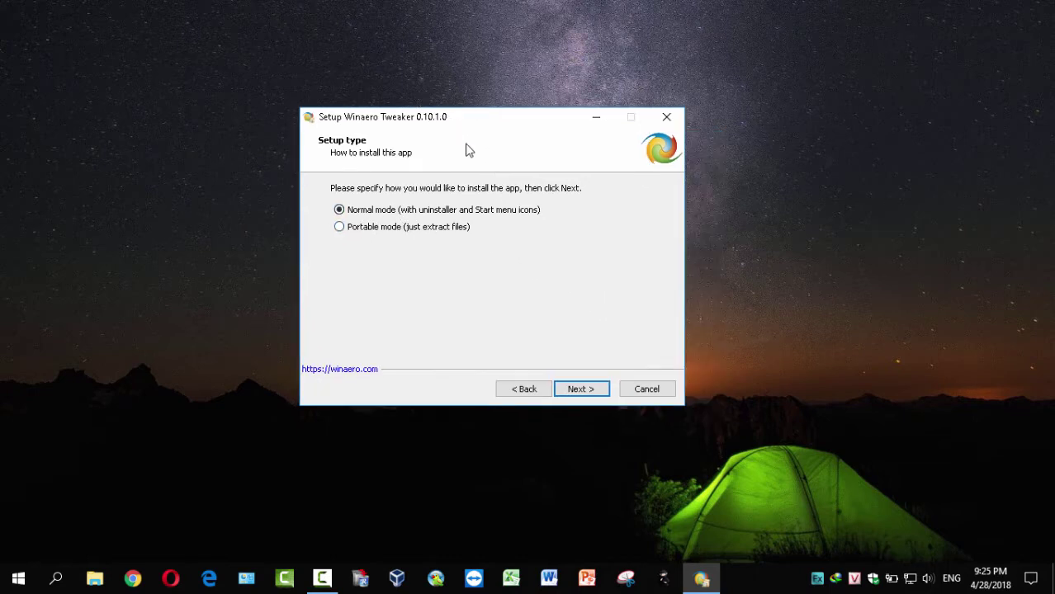
left_click(583, 392)
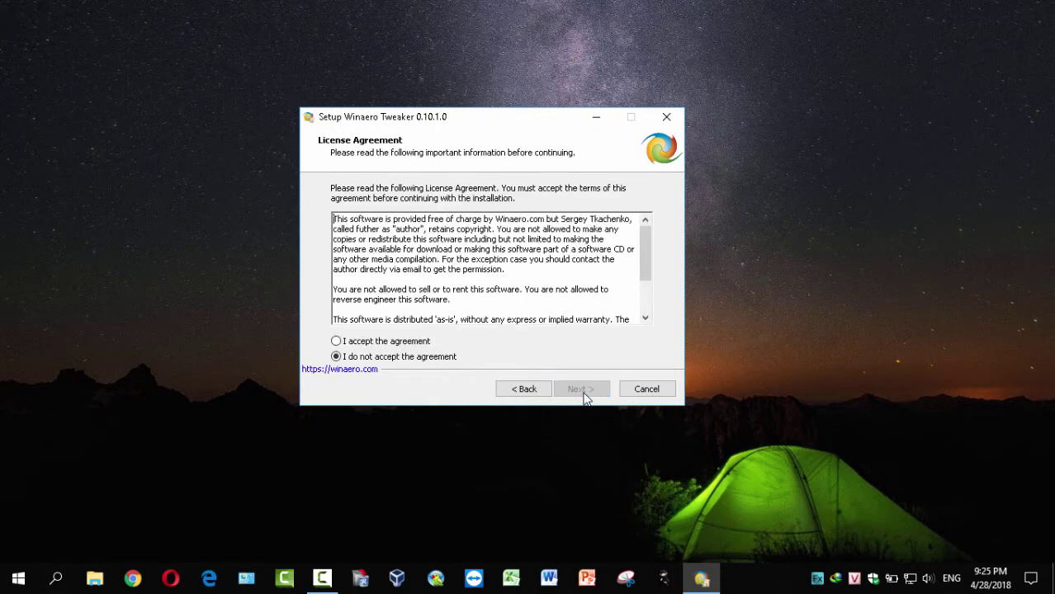
Step: Accept the license agreement and keep the default destination and Start menu folders
left_click(458, 341)
left_click(583, 390)
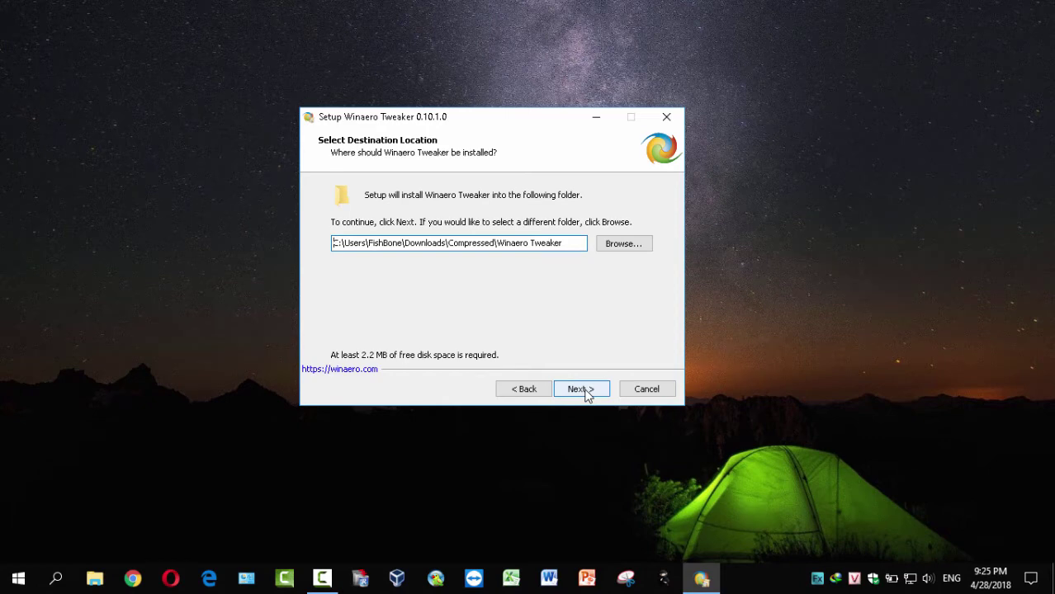
left_click(581, 390)
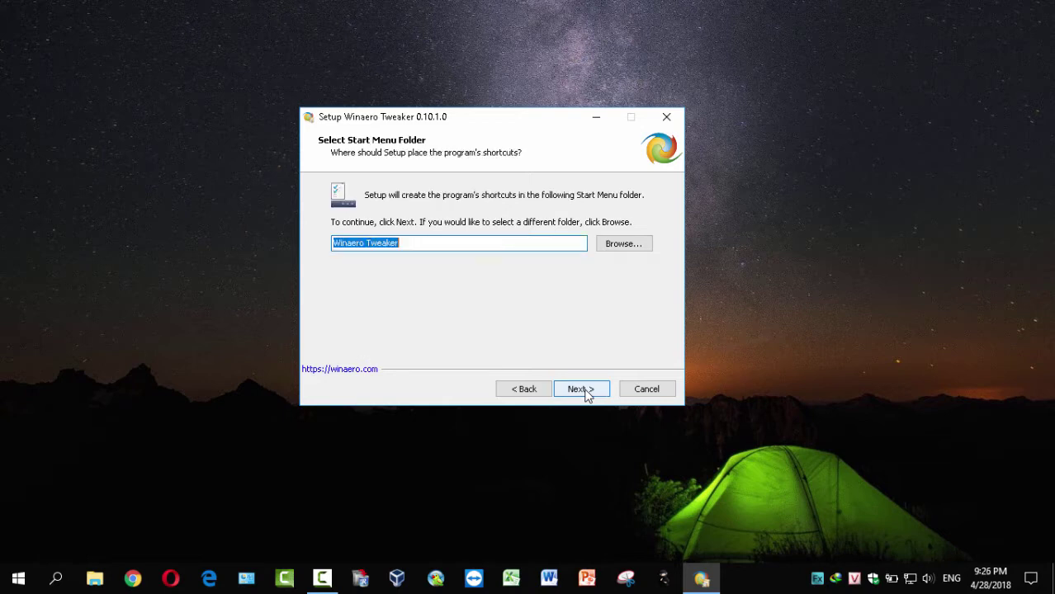
left_click(581, 390)
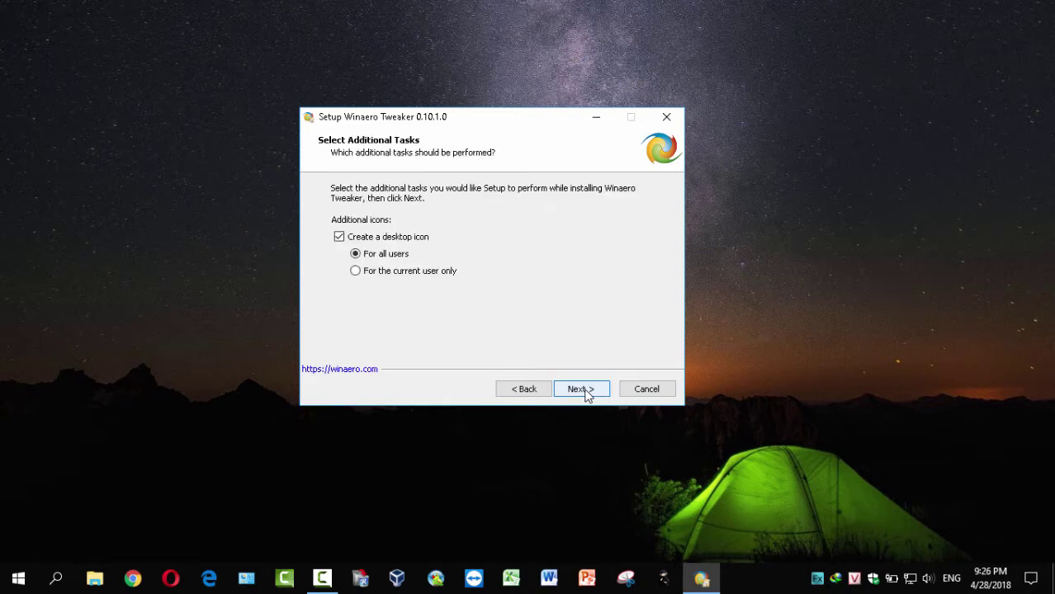
Step: Install with a desktop icon for all users, and finish setup by running Winaero Tweaker without visiting Winaero.com
left_click(581, 390)
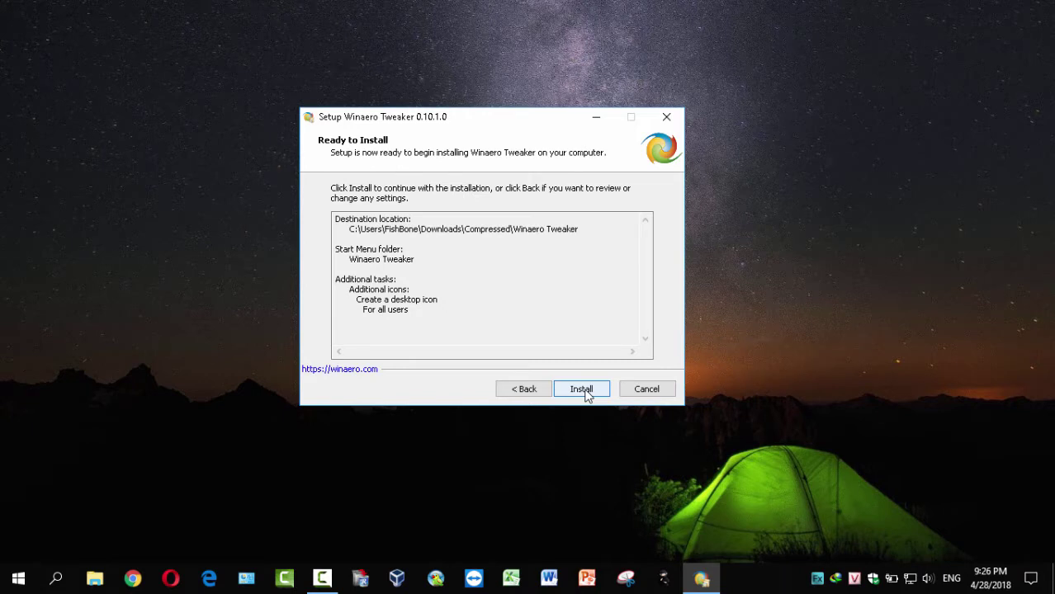
left_click(582, 390)
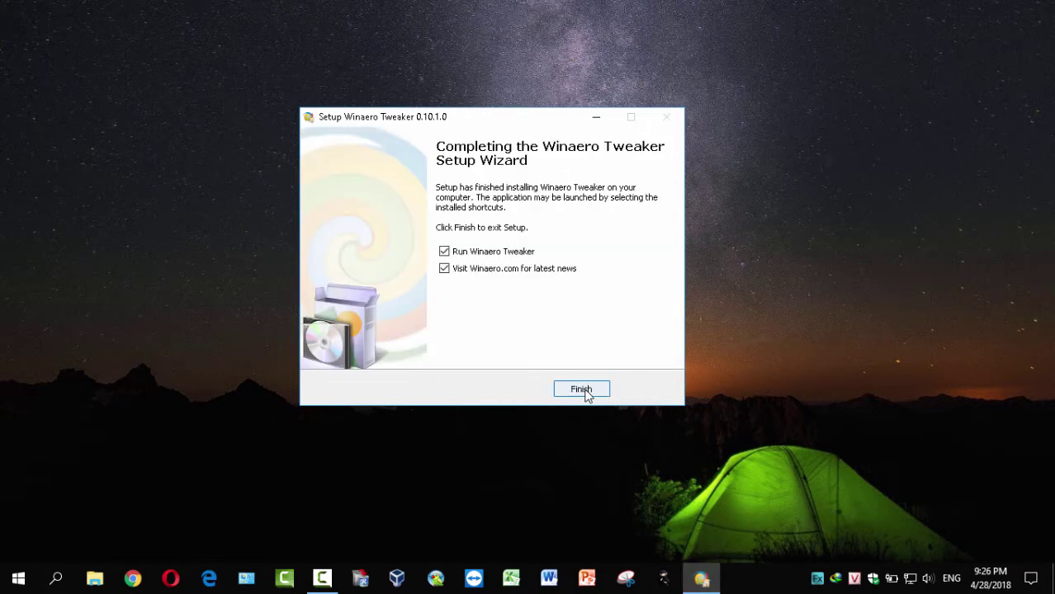
left_click(487, 275)
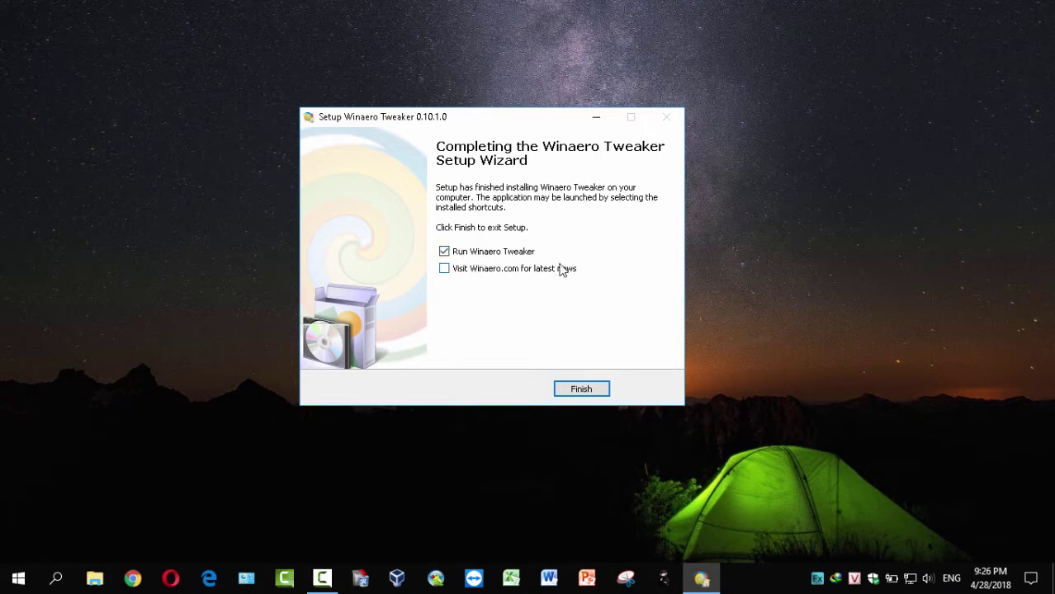
left_click(582, 390)
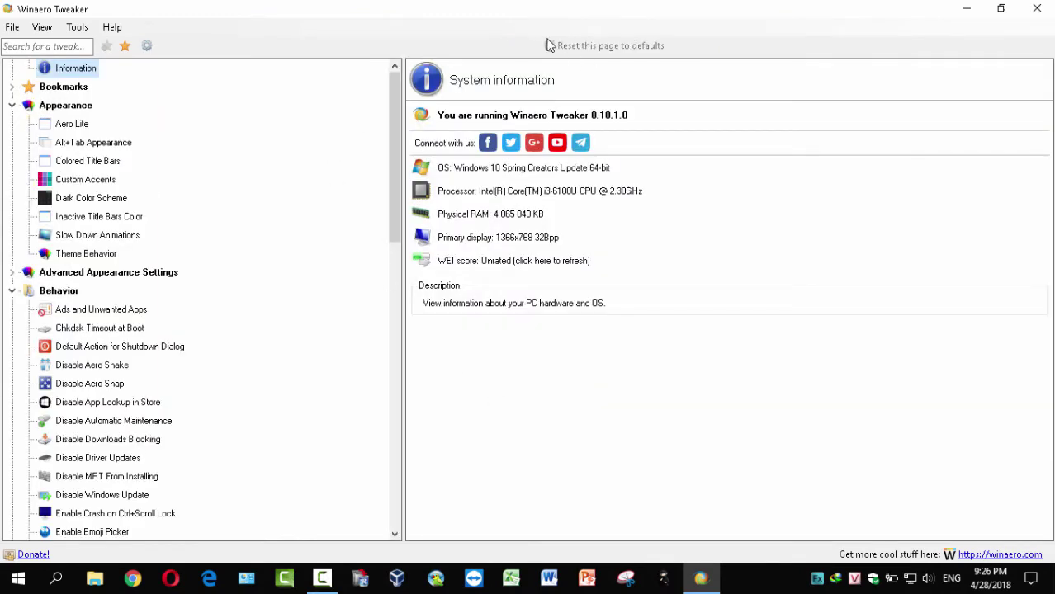
Step: Examine the Aero Lite and Colored Title Bars tweaks, including the online explanation of Colored Title Bars
left_click(80, 128)
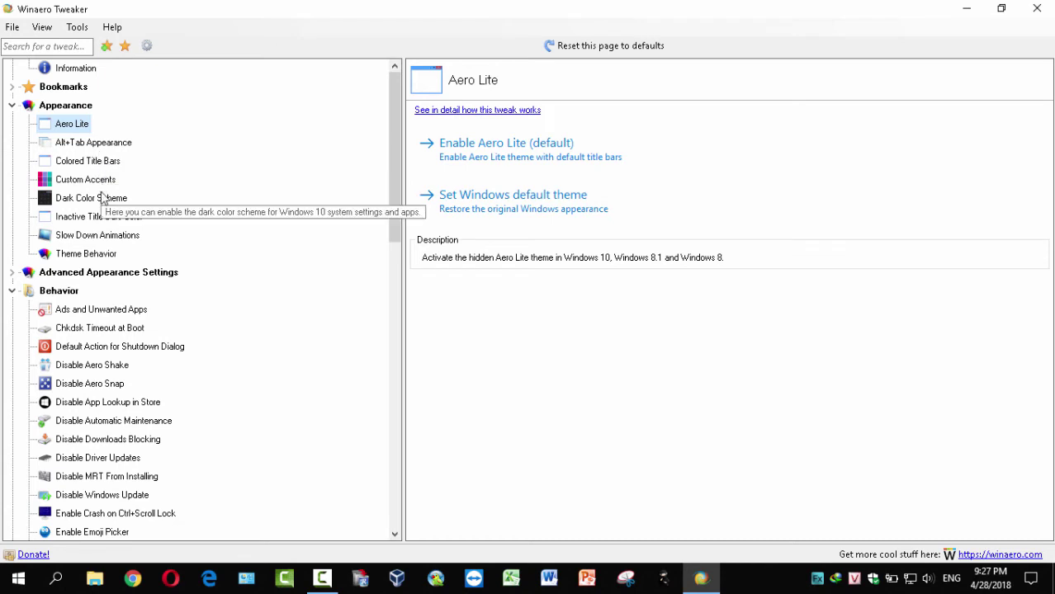
left_click(87, 162)
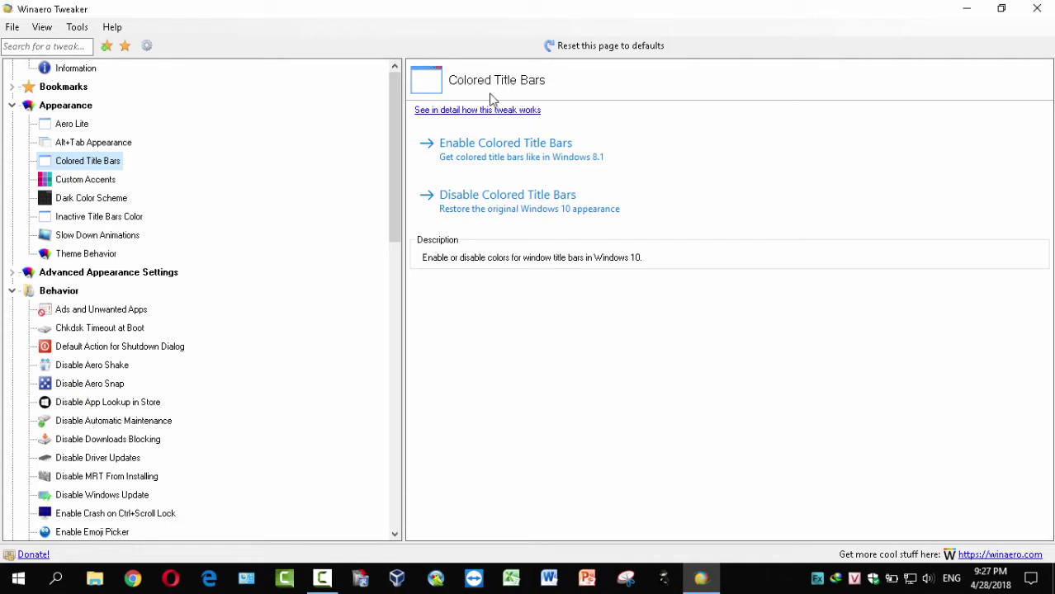
left_click(443, 111)
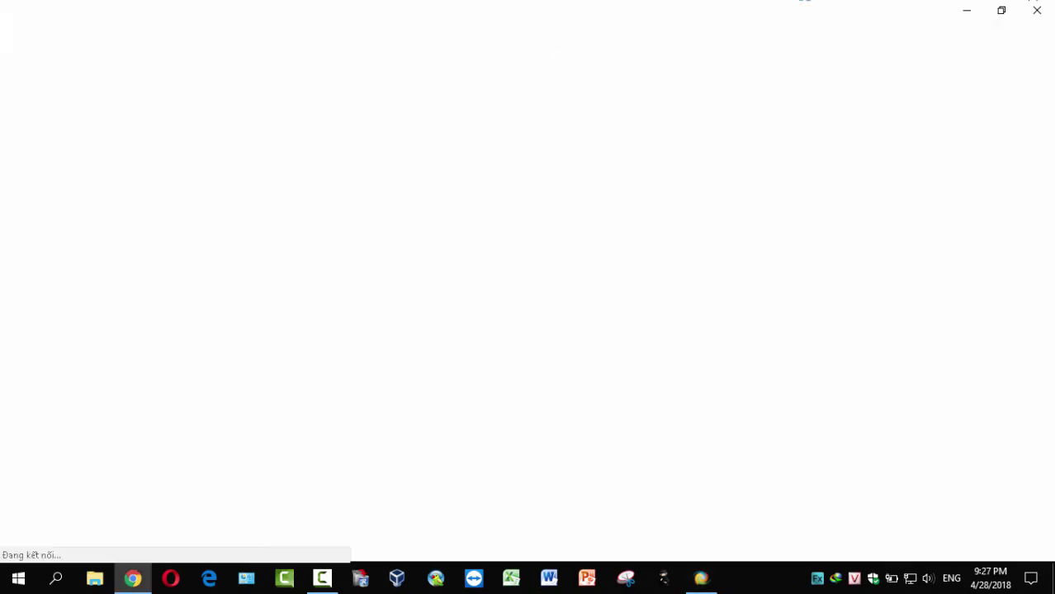
left_click(1038, 12)
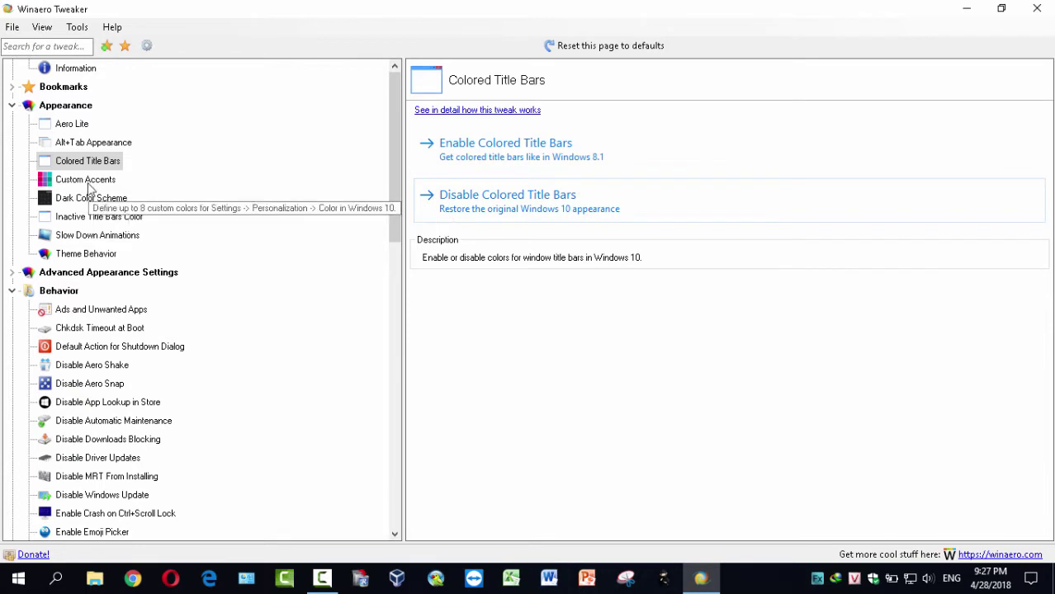
Step: Examine the Theme Behavior, Colored Title Bars, Dark Color Scheme and Slow Down Animations tweaks
left_click(92, 254)
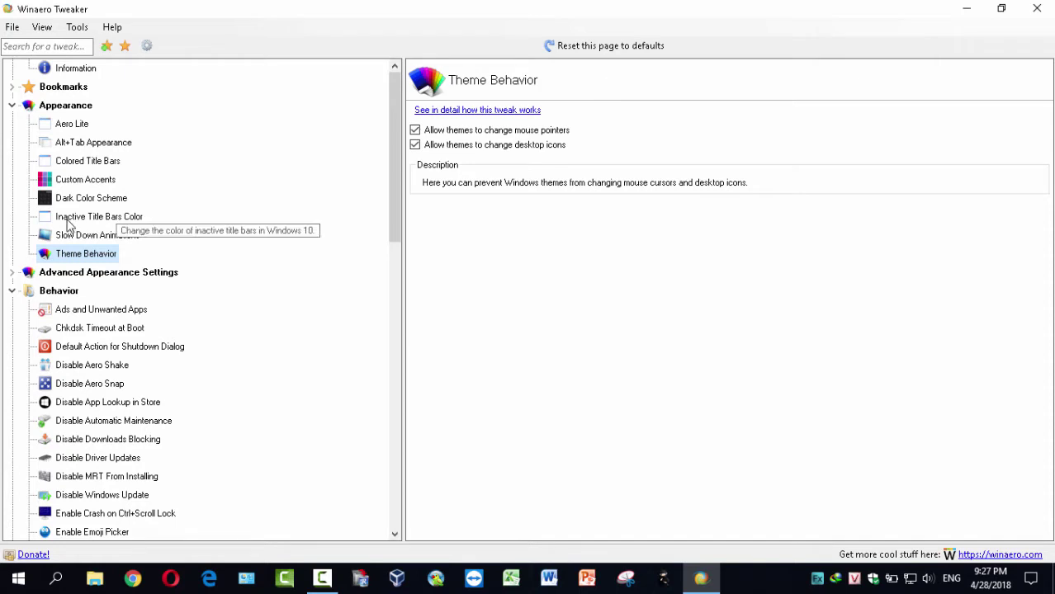
left_click(85, 163)
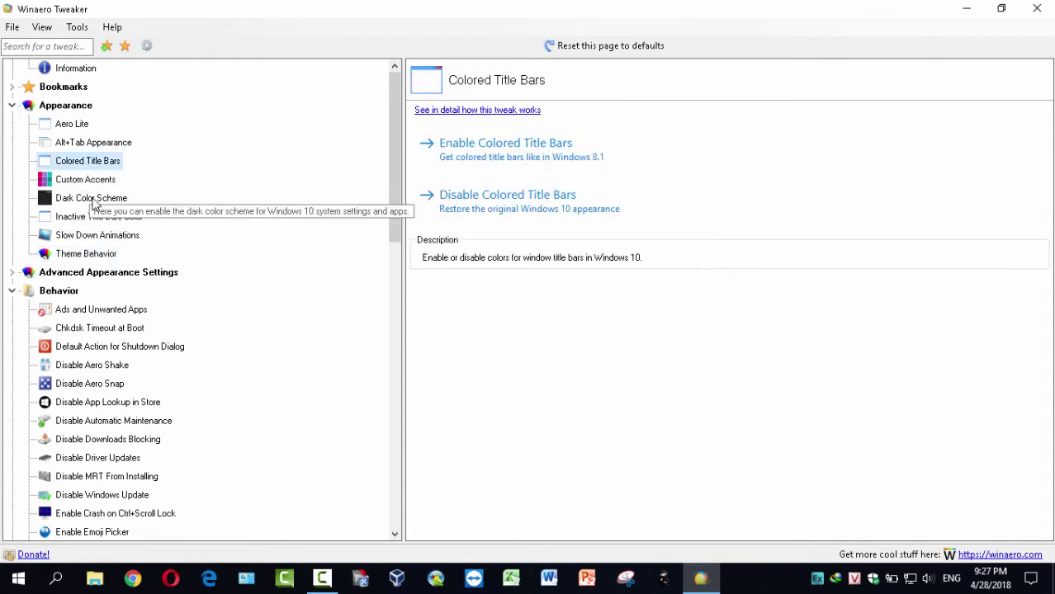
left_click(92, 200)
left_click(98, 234)
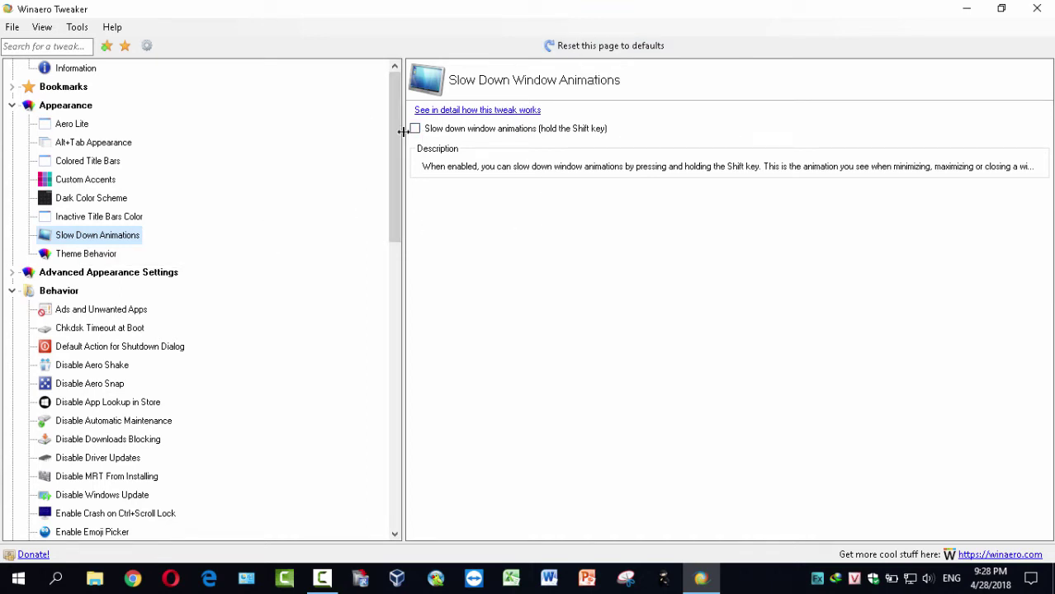
Step: Collapse the Appearance, Behavior, and Boot and Logon categories in the tweak tree, and narrow the tree pane
mouse_move(396, 132)
left_mouse_down()
mouse_move(397, 159)
mouse_move(397, 126)
left_mouse_up()
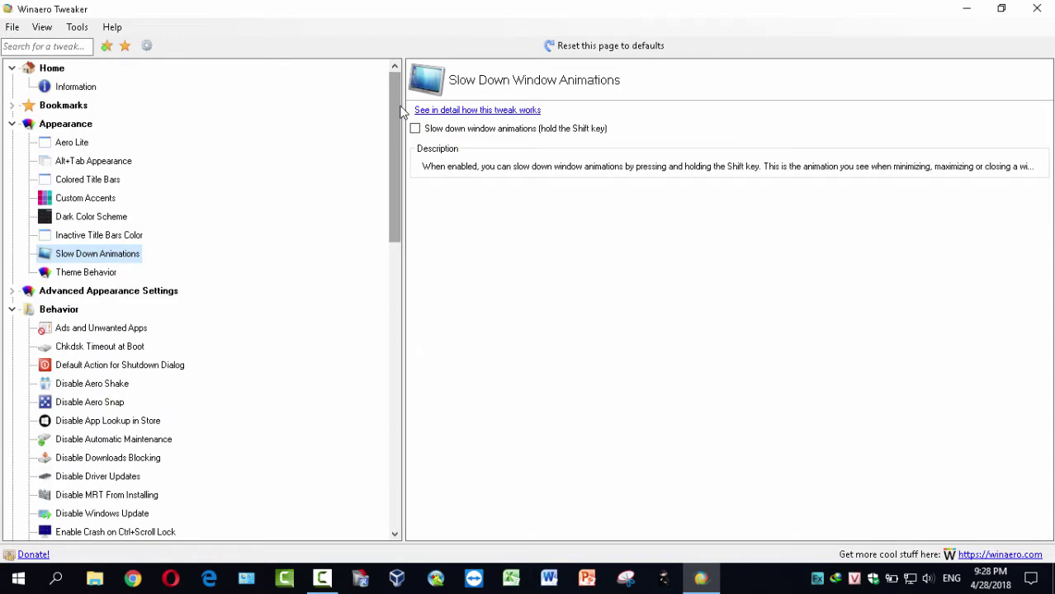
left_click(13, 124)
left_click(12, 125)
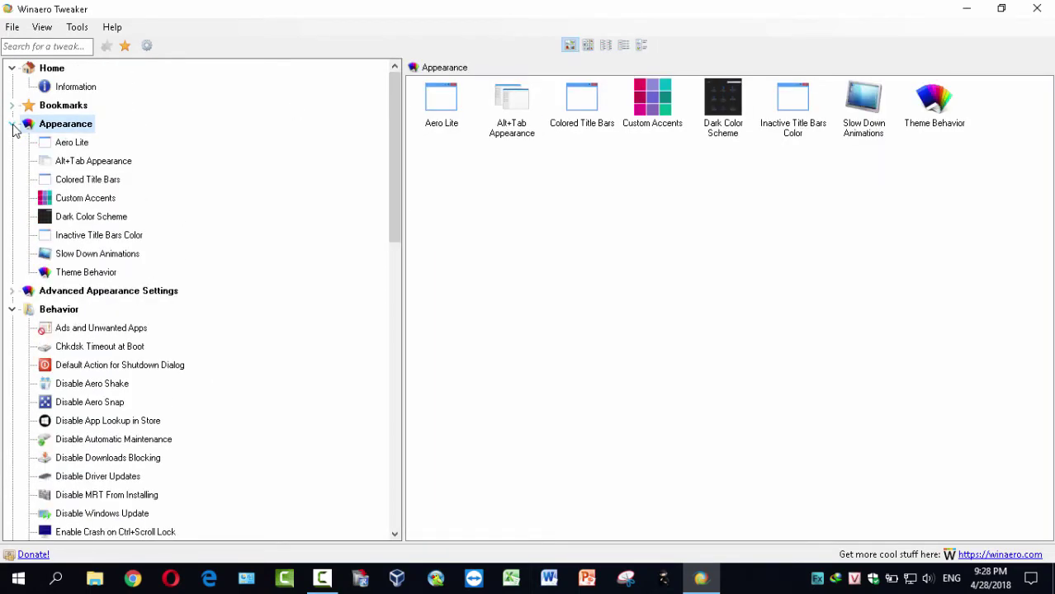
left_click(12, 125)
left_click(13, 162)
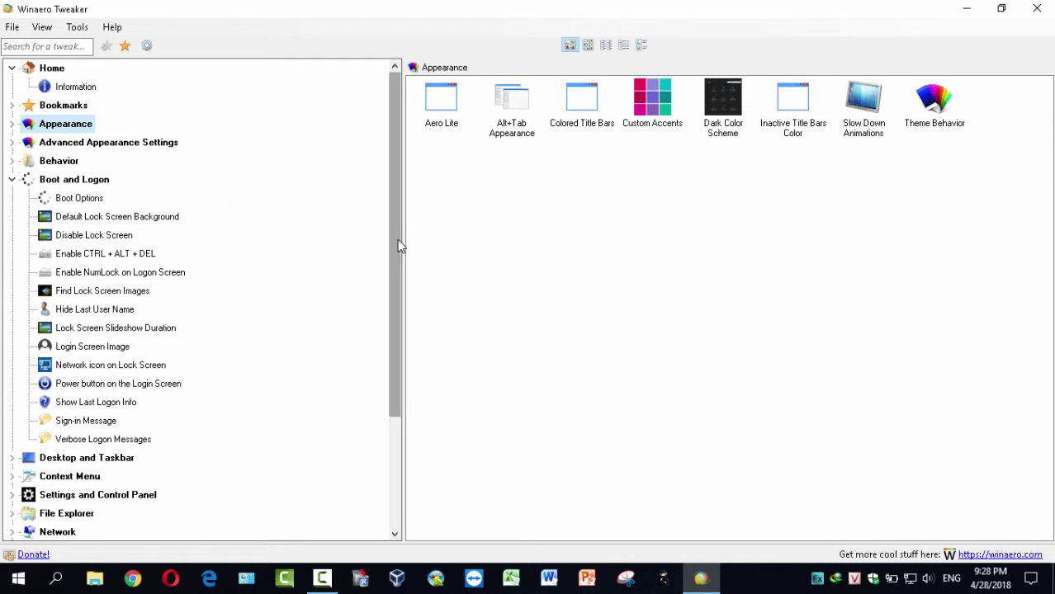
mouse_move(397, 240)
left_mouse_down()
mouse_move(397, 378)
mouse_move(415, 245)
left_mouse_up()
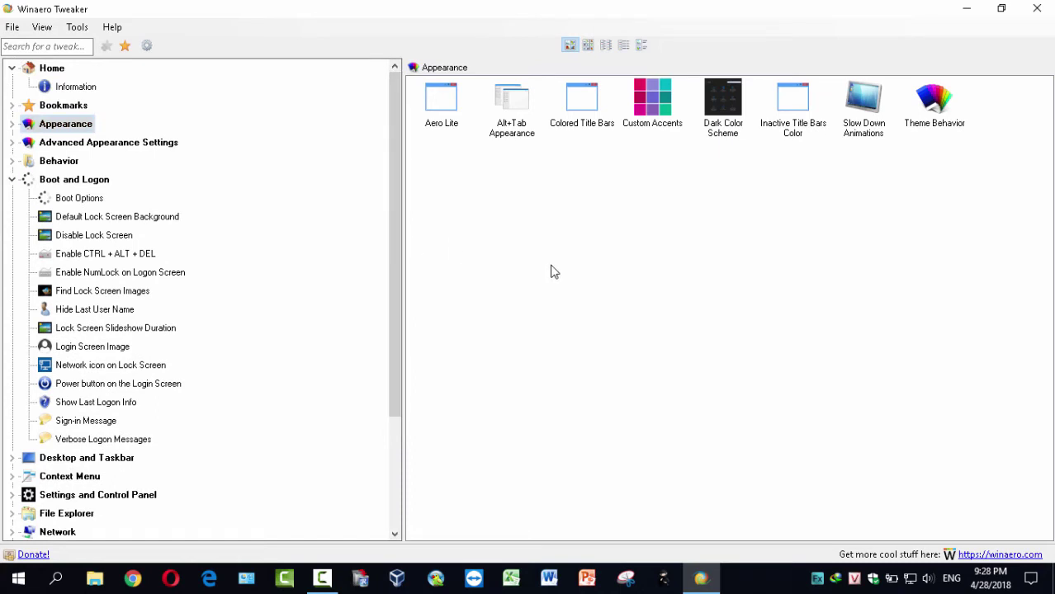
left_click(11, 181)
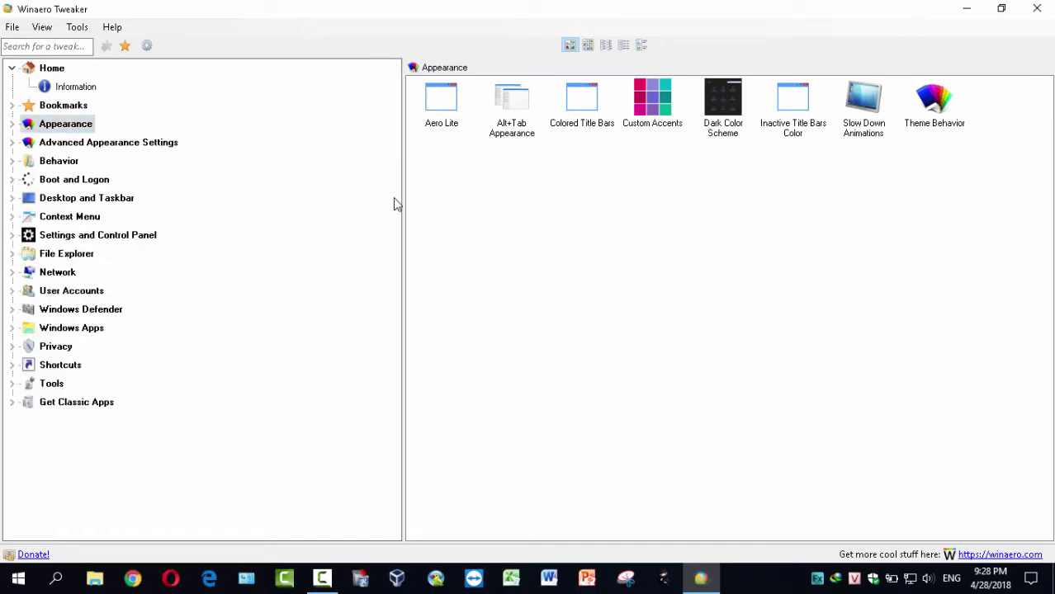
left_click_drag(401, 199, 287, 201)
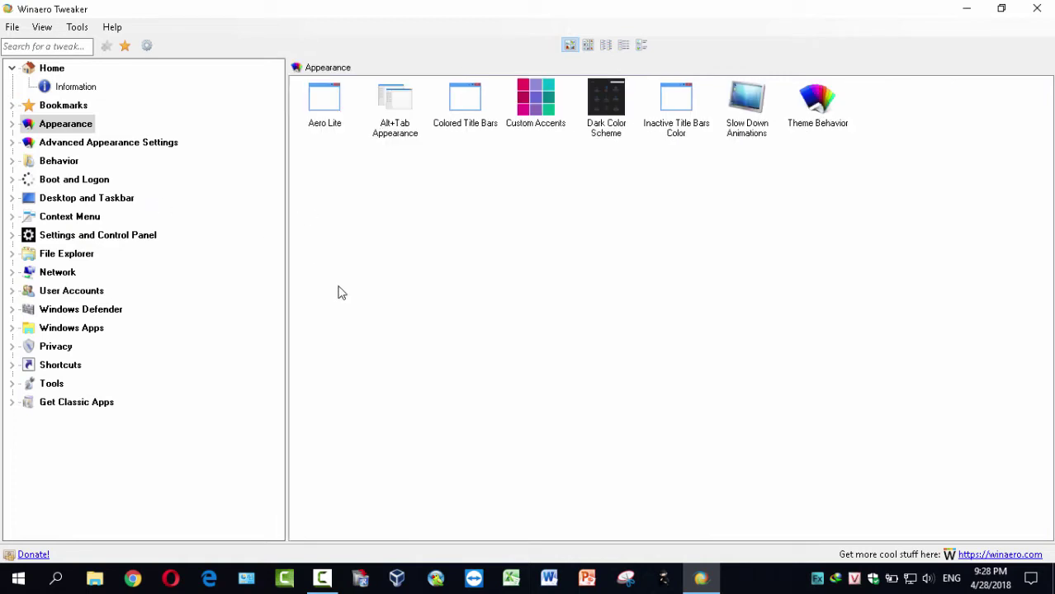
Step: Search the tweaks for "update" and enable Disable Windows updates and notifications in the Disable Windows Update tweak
left_click(56, 48)
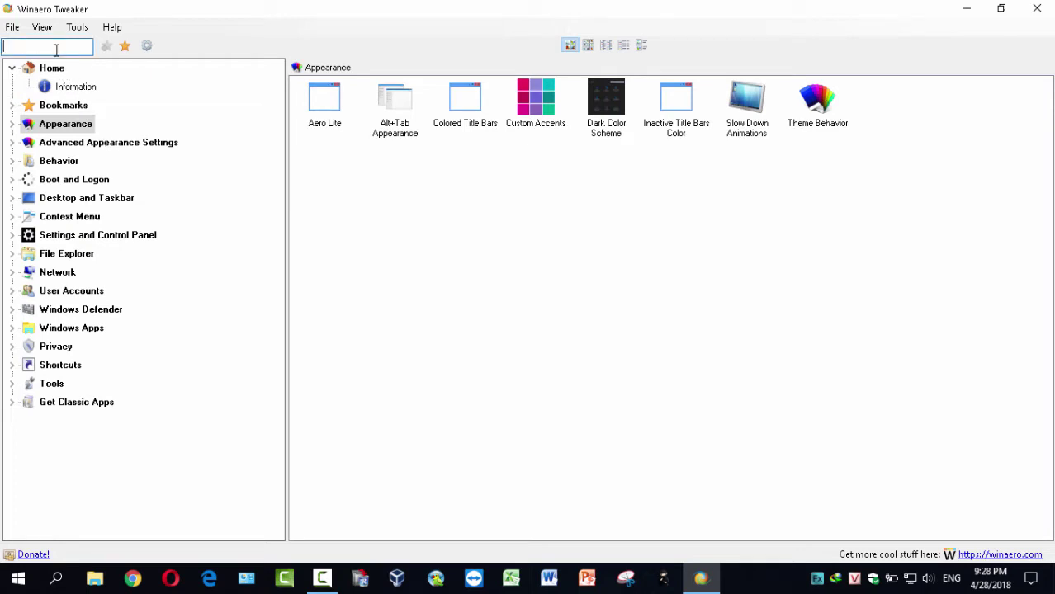
type("w")
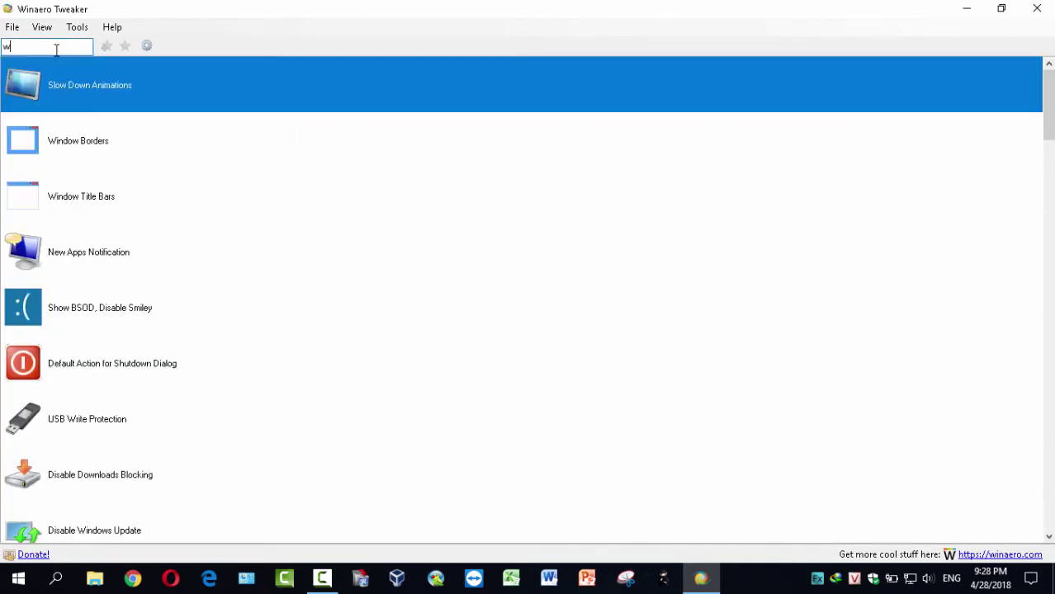
key("BackSpace")
type("upda")
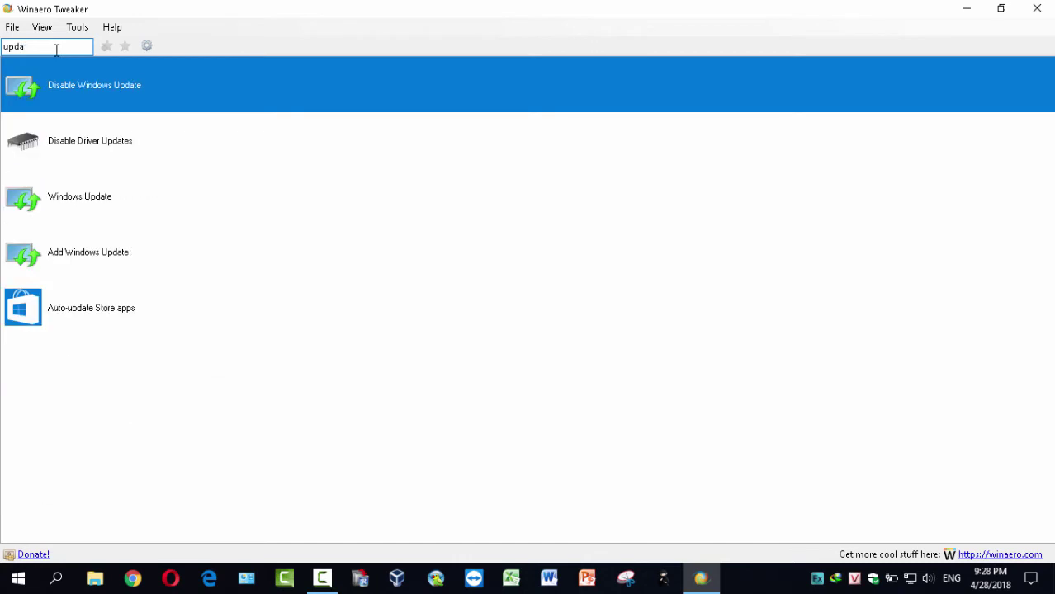
type("te")
double_click(170, 85)
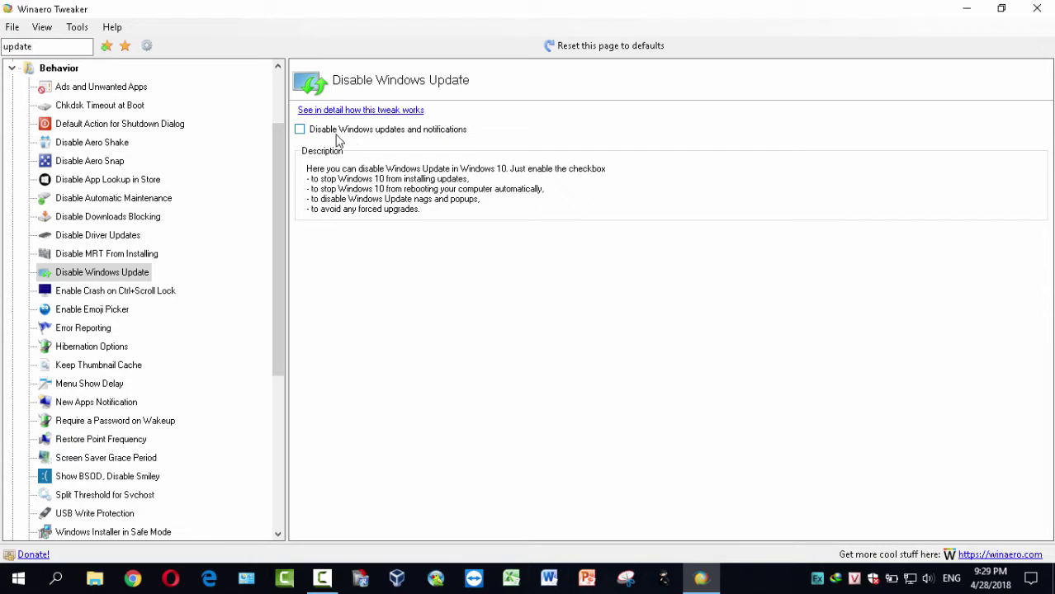
left_click(338, 134)
Step: Enable all remaining ad-disabling options in the Ads and Unwanted Apps tweak, including unwanted app installs, Start menu suggestions and Ads in People flyout
left_click(8, 585)
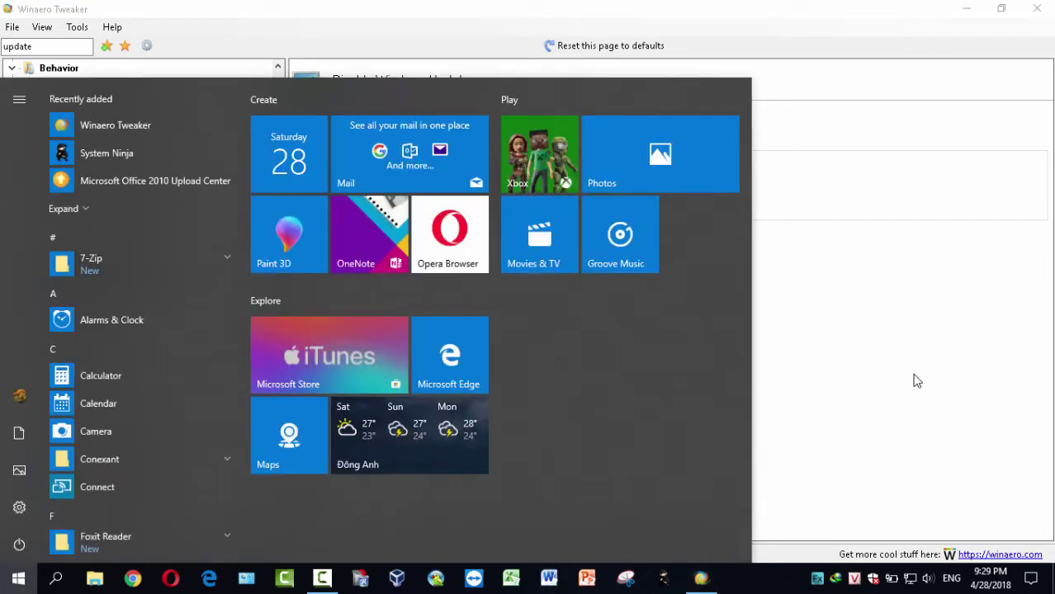
left_click(844, 336)
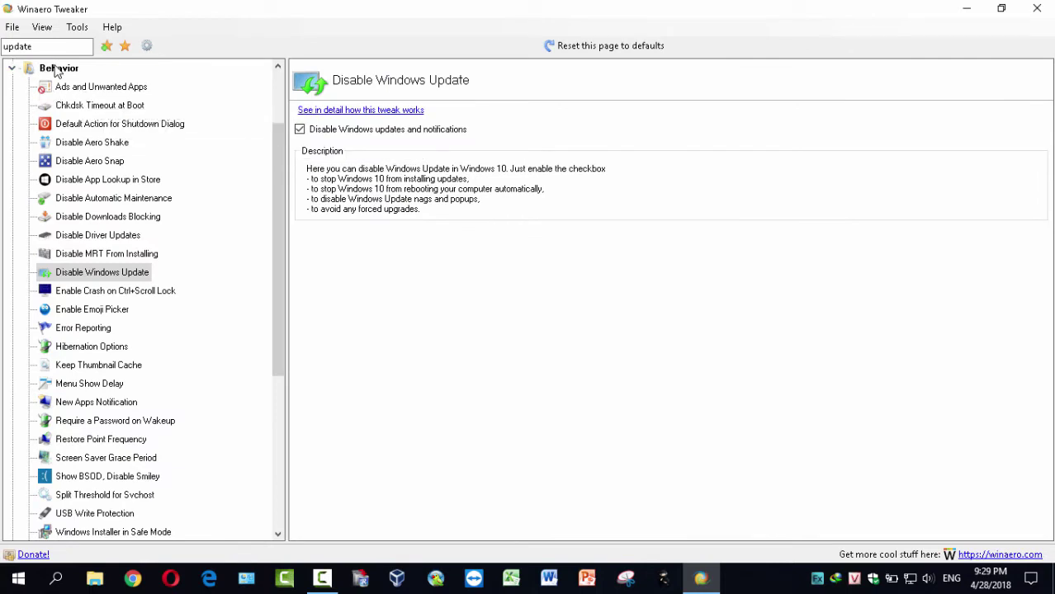
left_click(93, 88)
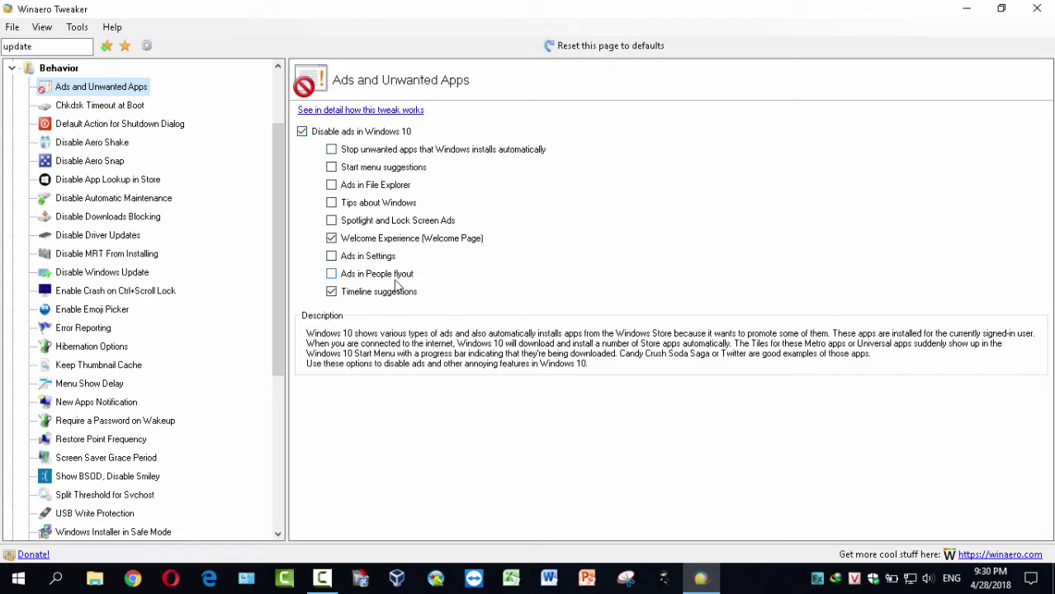
left_click(394, 229)
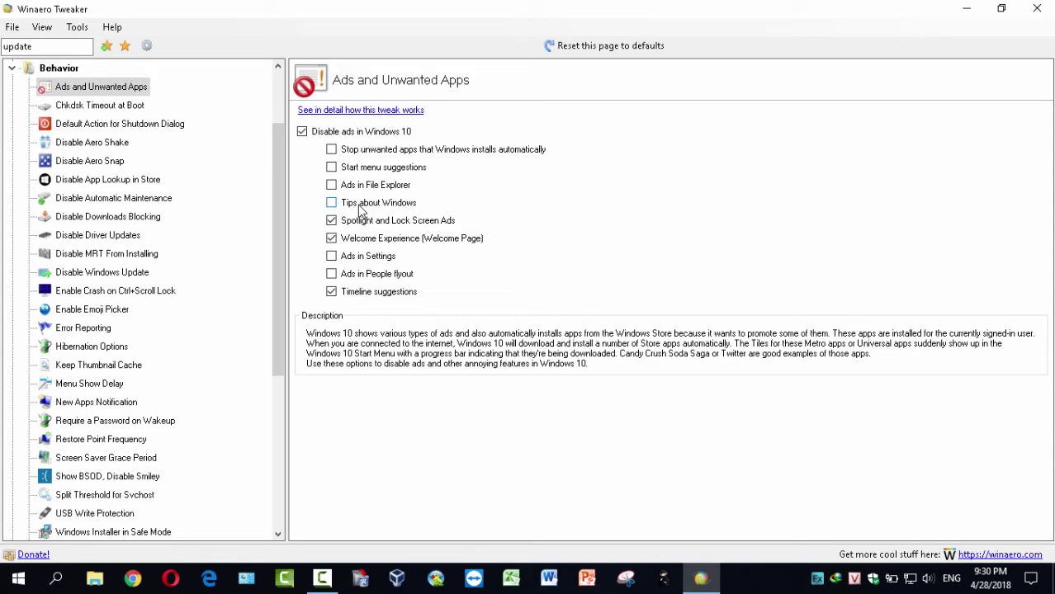
left_click(387, 205)
left_click(363, 192)
left_click(365, 261)
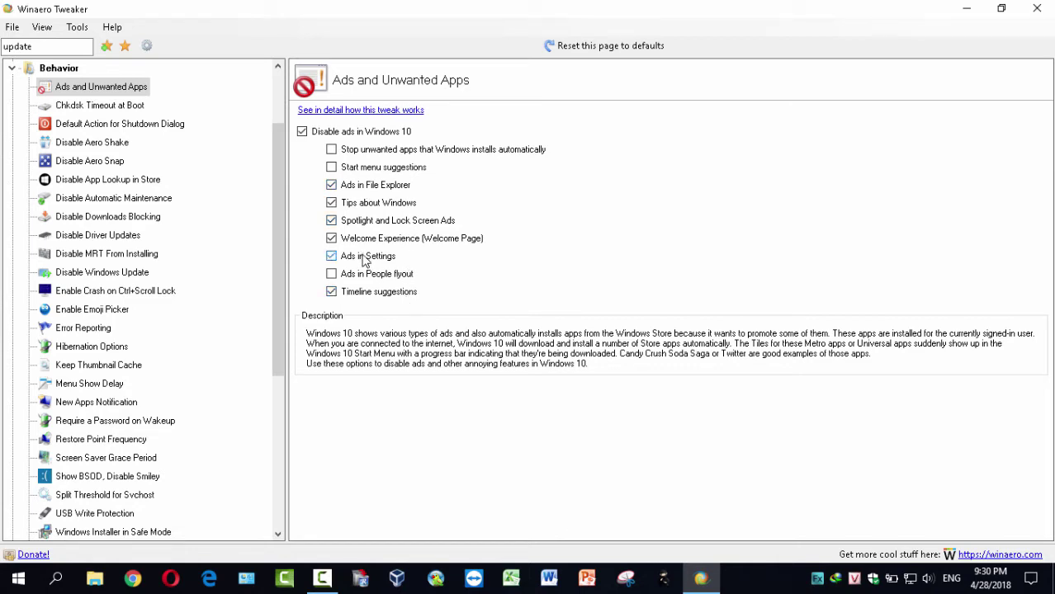
left_click(333, 150)
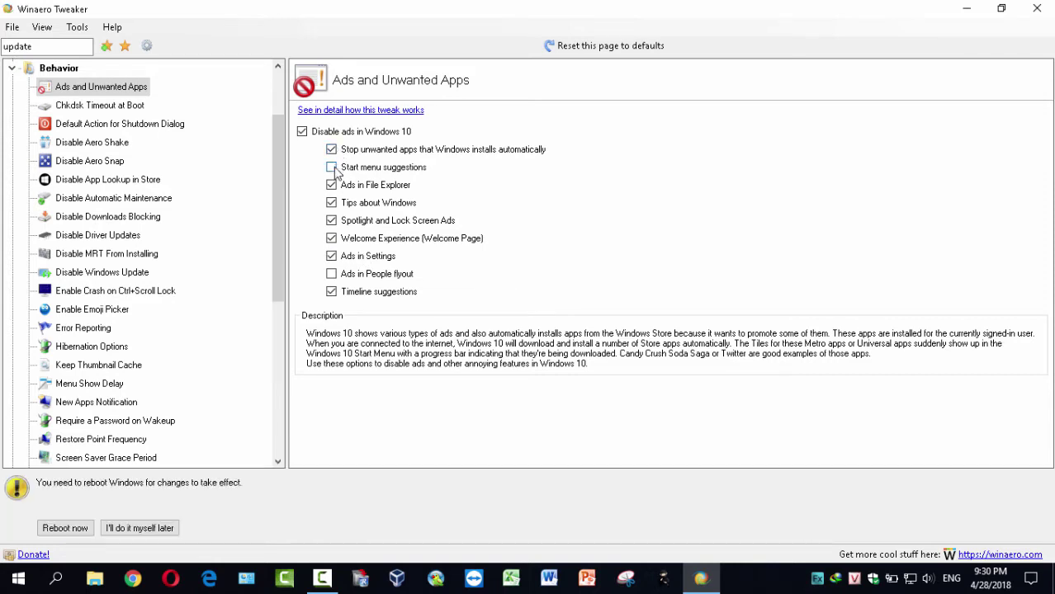
left_click(332, 168)
left_click(336, 275)
left_click_drag(280, 283, 279, 320)
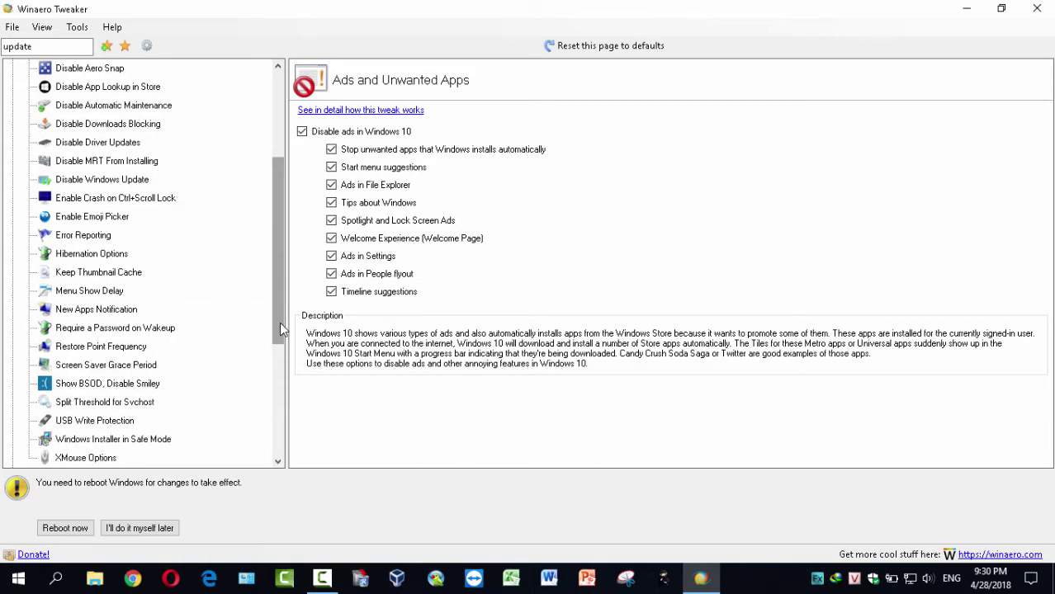
left_click(64, 528)
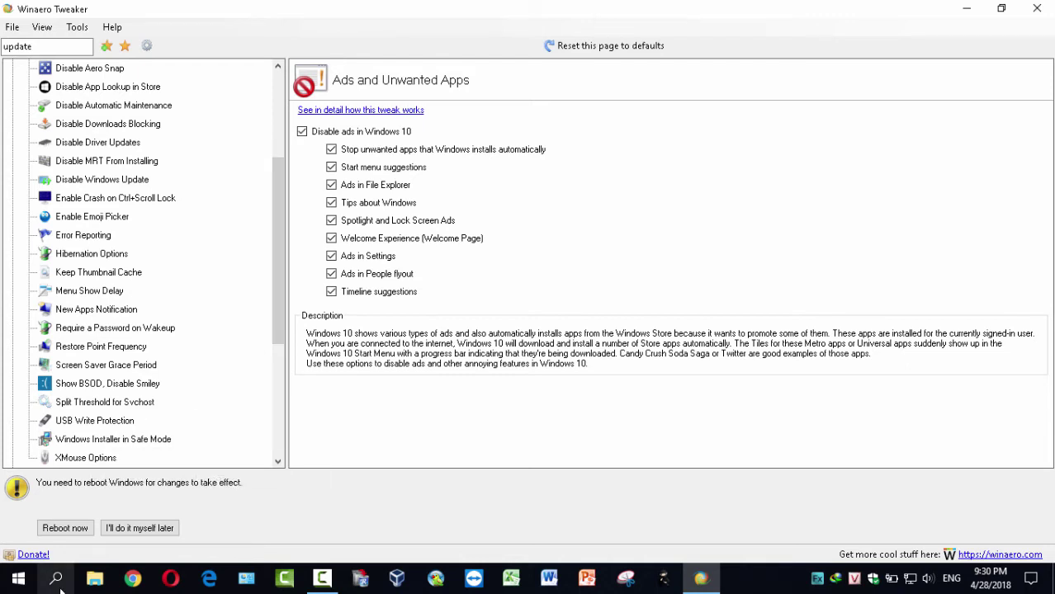
left_click(57, 580)
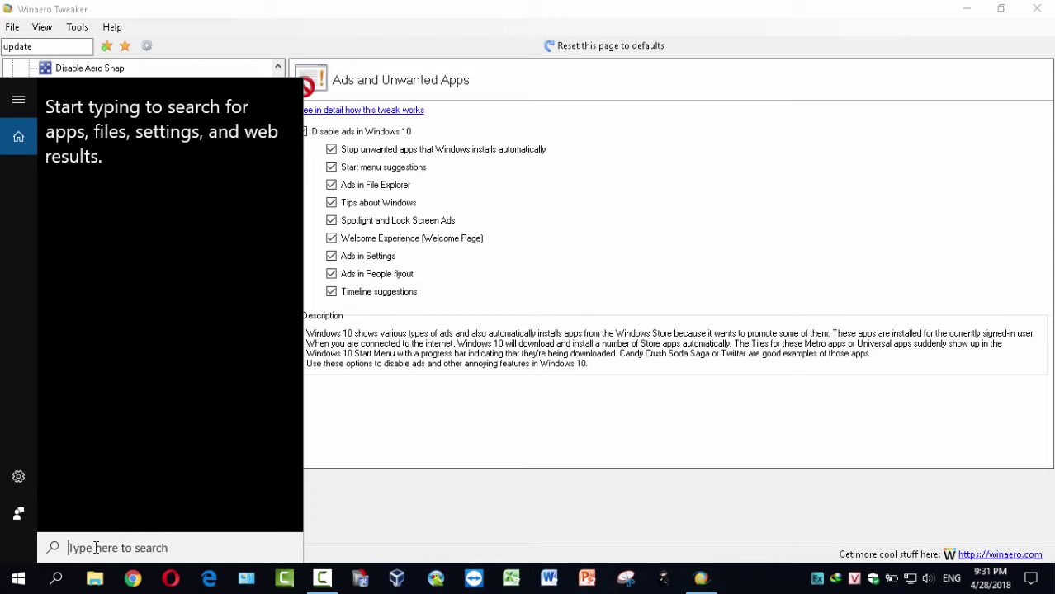
left_click(459, 459)
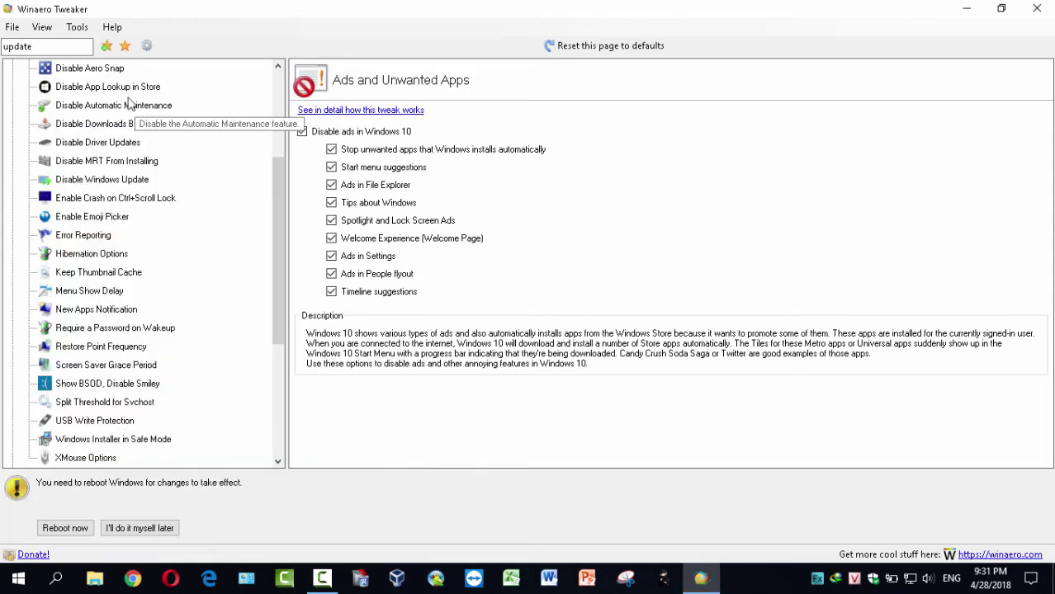
Step: Search the tweaks for "web" and enable Disable web search in taskbar and Cortana in the Disable Web Search tweak
double_click(61, 47)
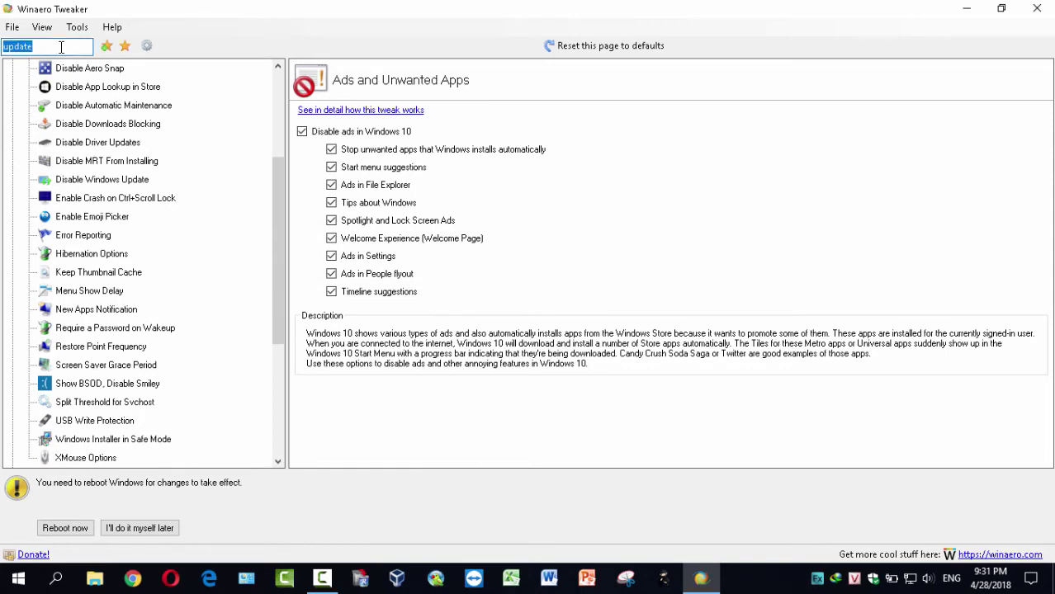
type("ww")
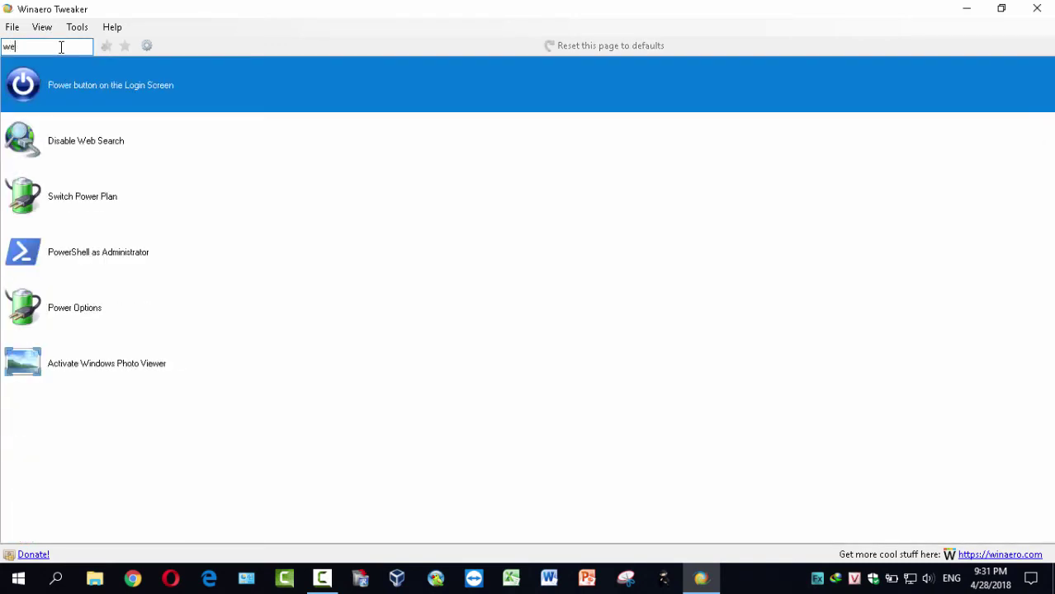
type("b")
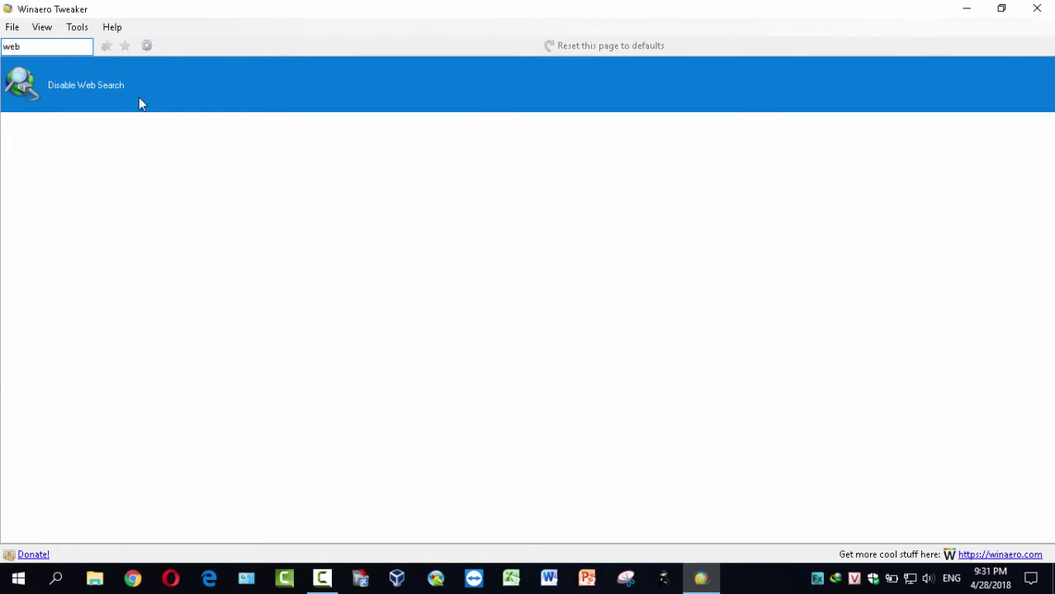
left_click(74, 91)
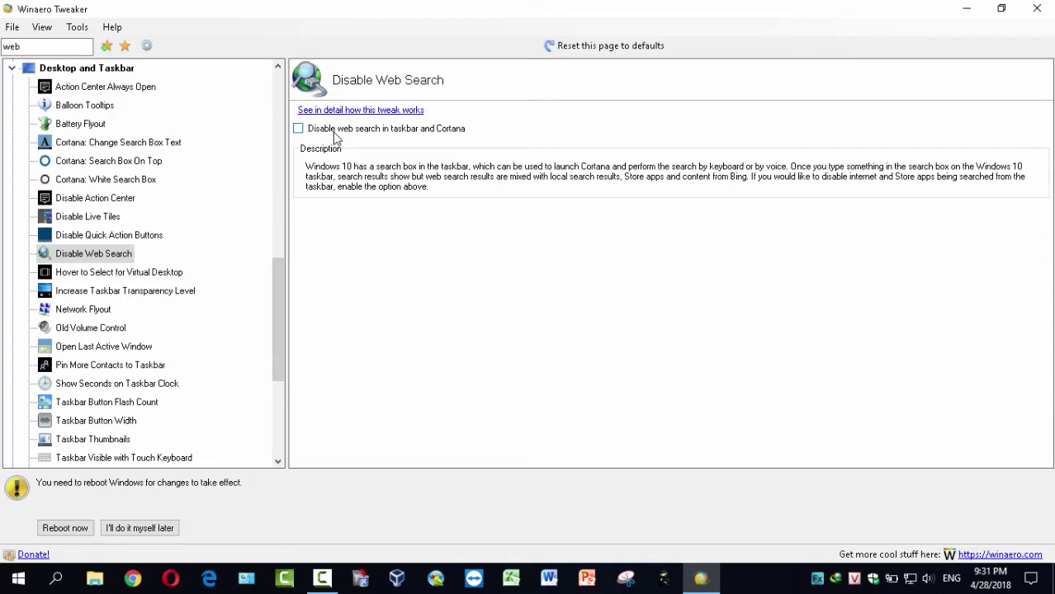
left_click(378, 137)
Step: Collapse the Behavior and the Desktop and Taskbar categories in the tweak tree
left_click_drag(280, 277, 280, 330)
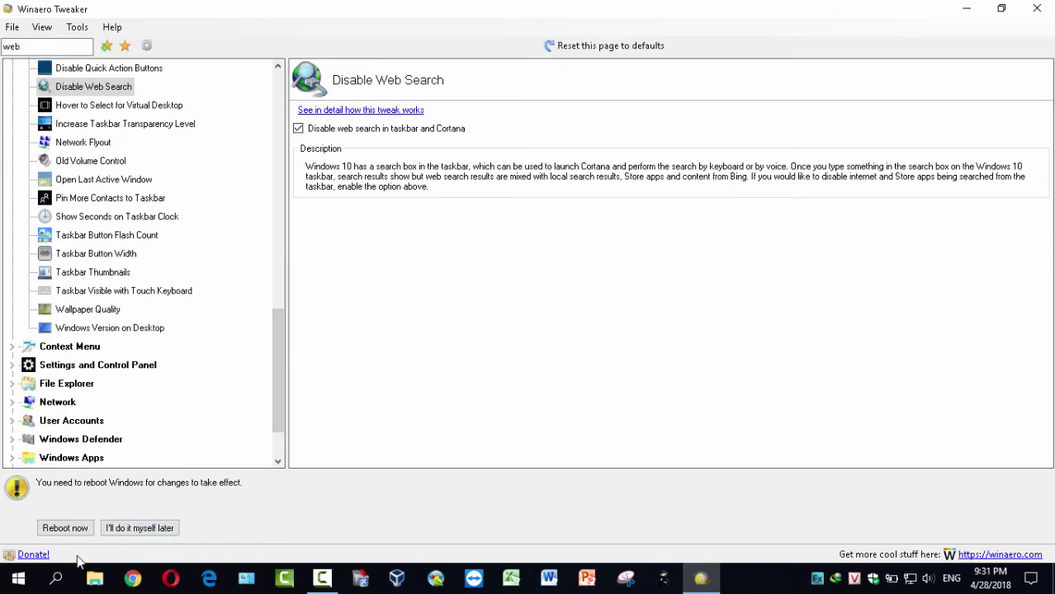
left_click(58, 580)
left_click(56, 578)
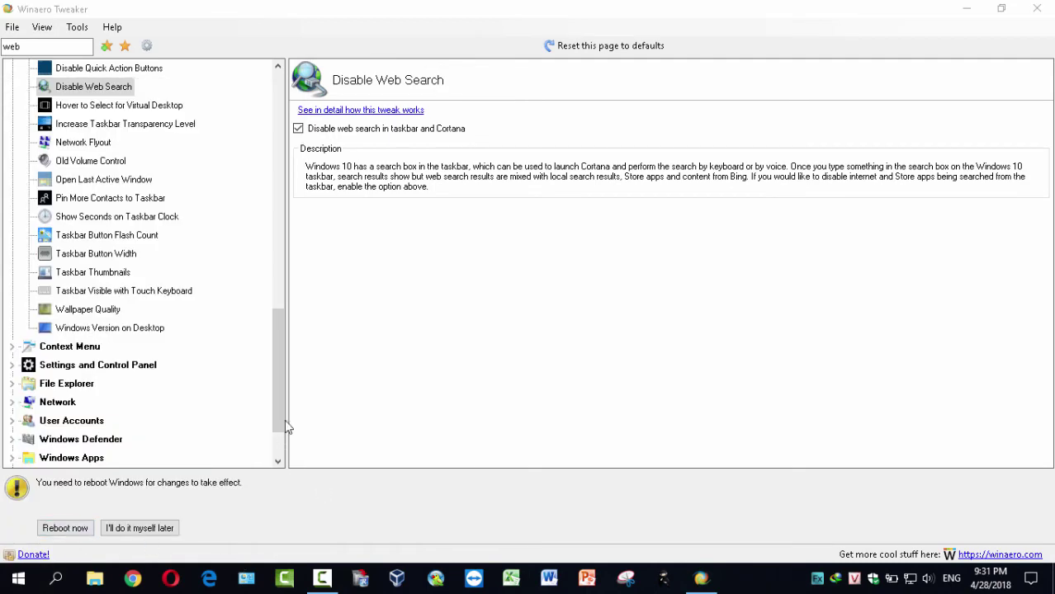
left_click_drag(275, 414, 273, 126)
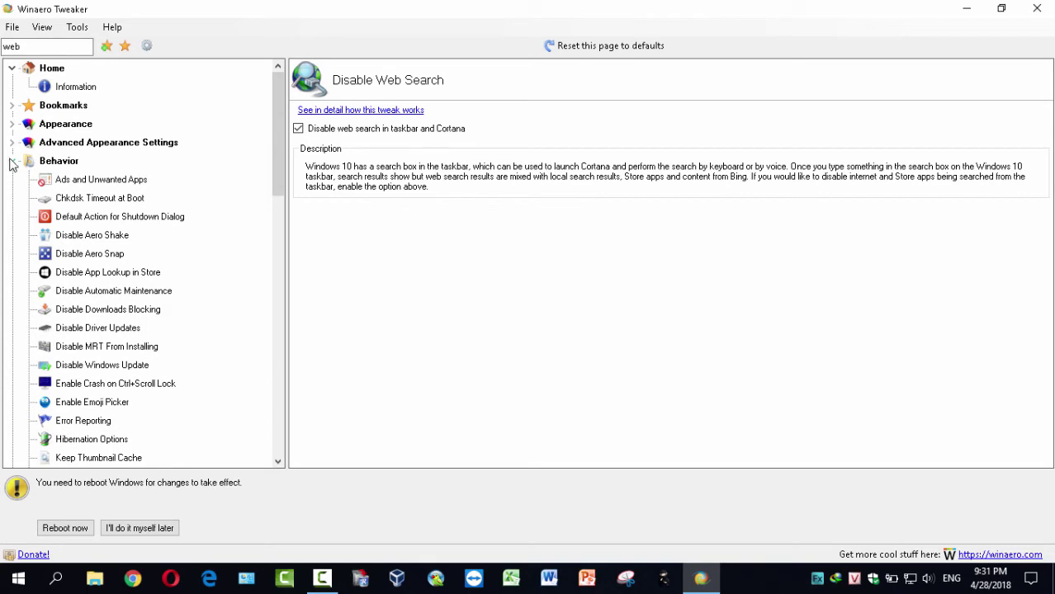
left_click(11, 161)
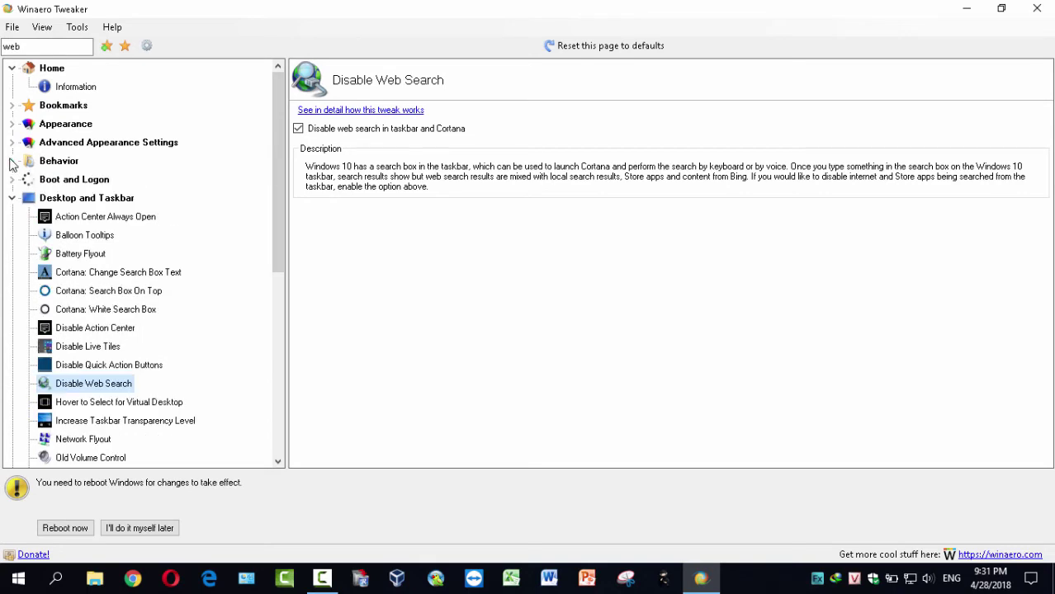
left_click(12, 199)
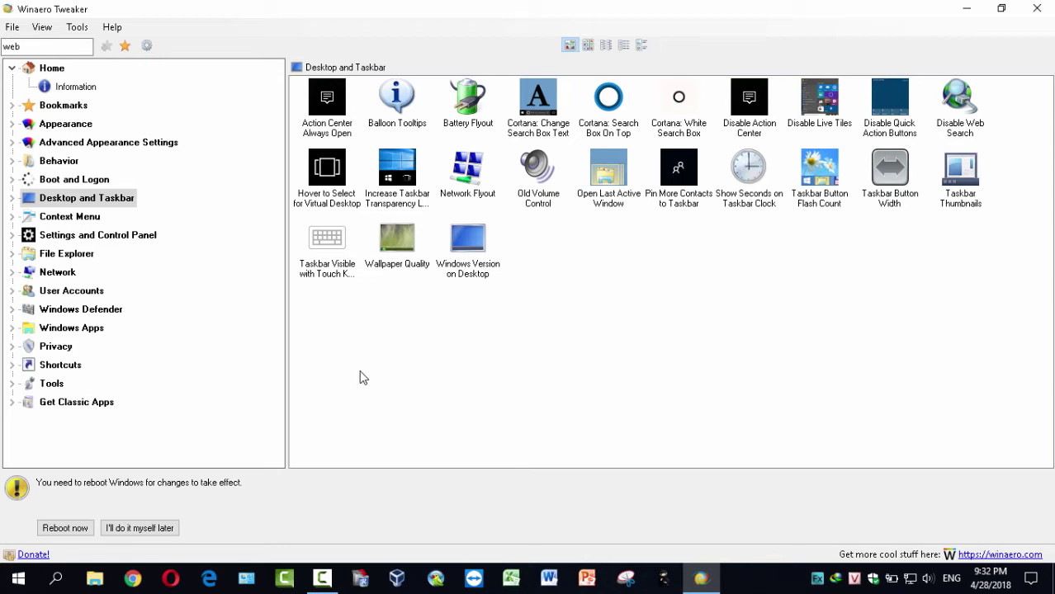
Step: Search the tweaks for "run" and examine the options of the Run As Always Visible tweak
left_click(48, 47)
type("run")
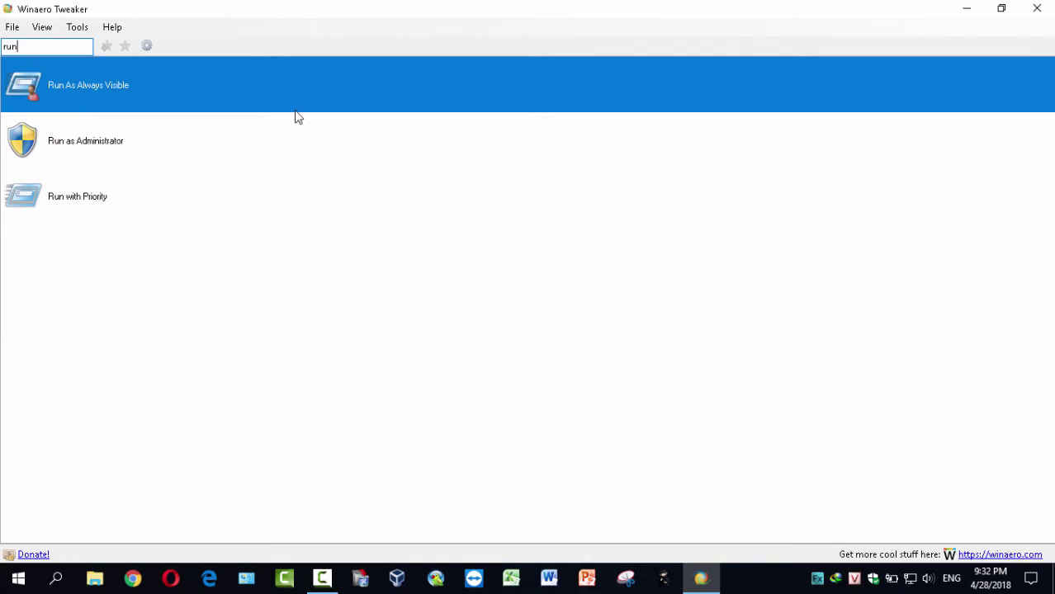
left_click(182, 89)
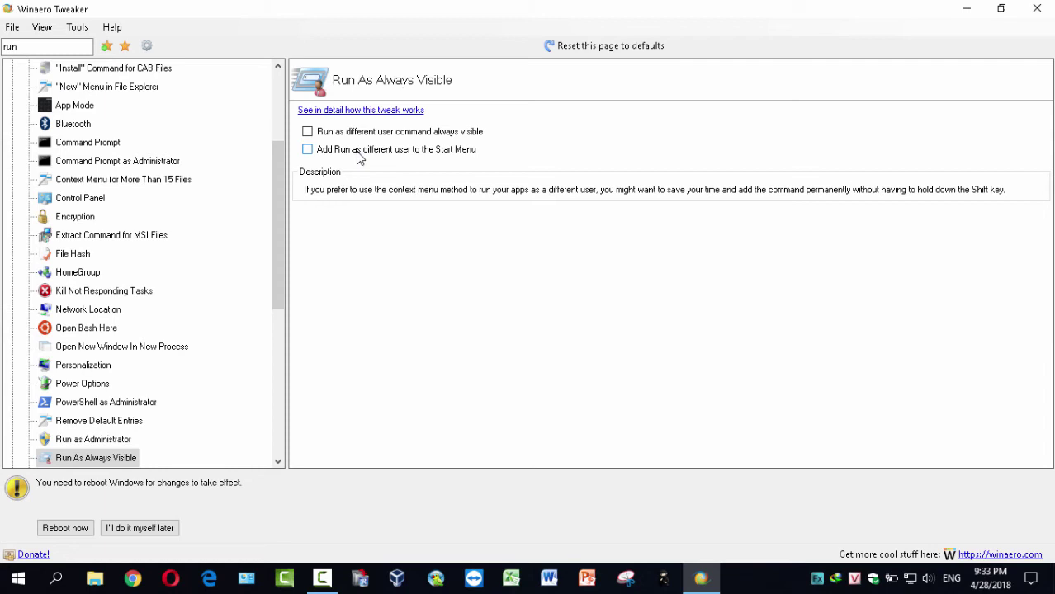
Step: Search the tweaks for "mes" and examine the message title and message text fields of the Sign-in Message tweak
left_click(44, 47)
double_click(44, 47)
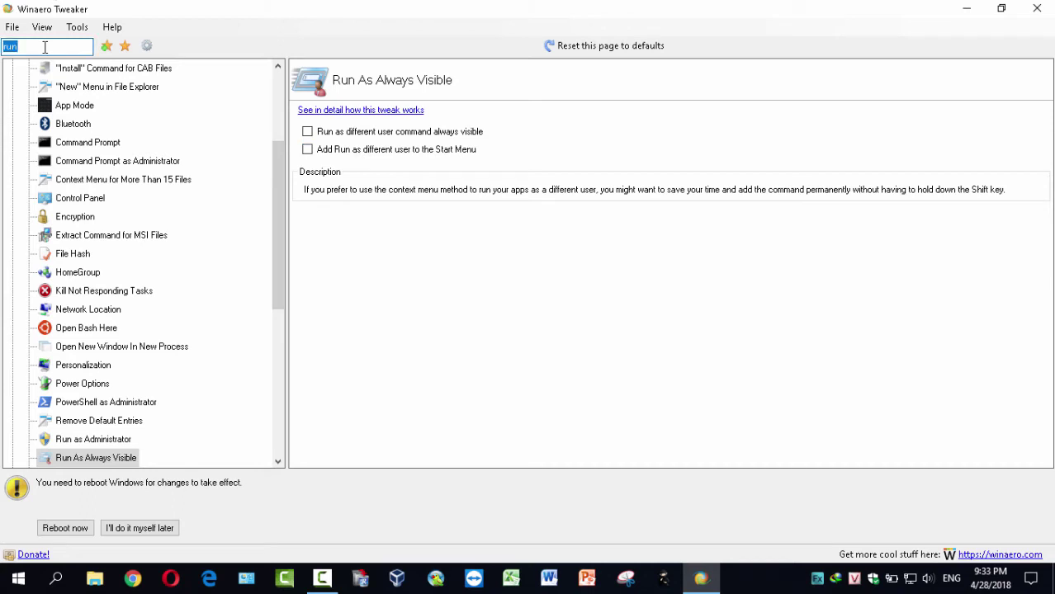
type("m")
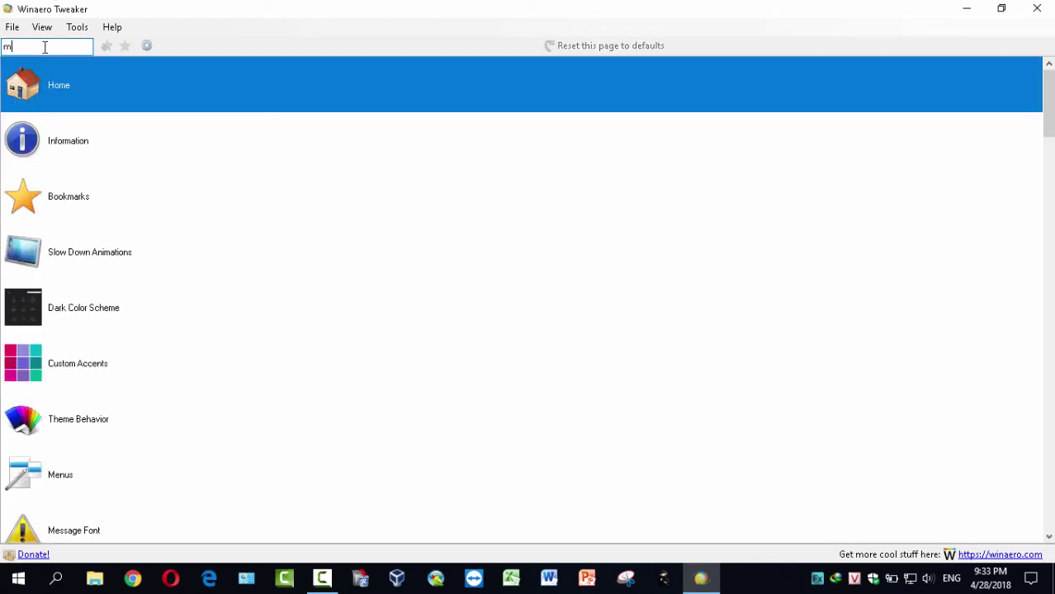
type("e")
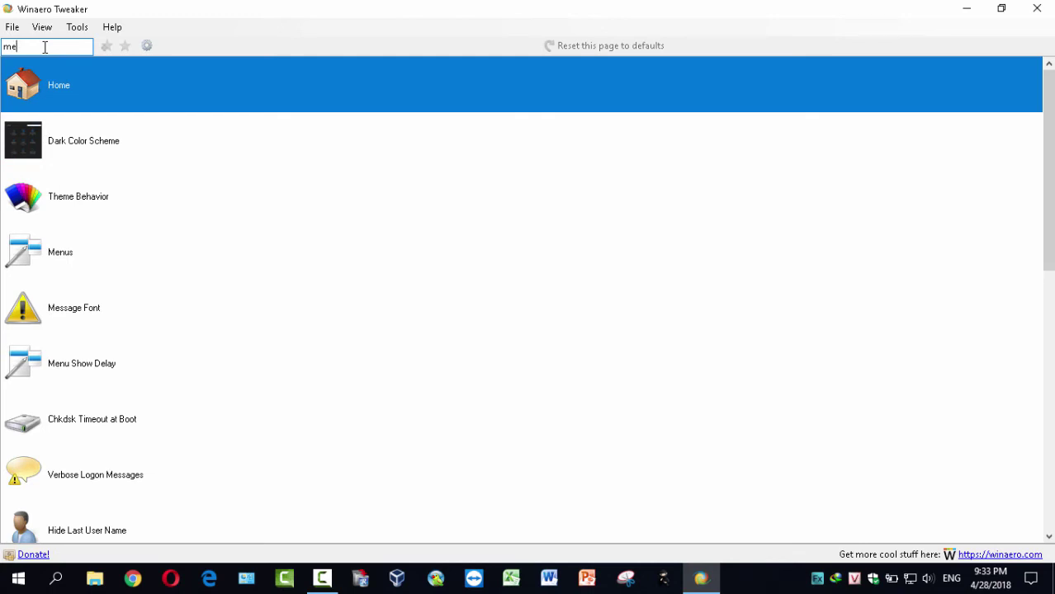
type("s")
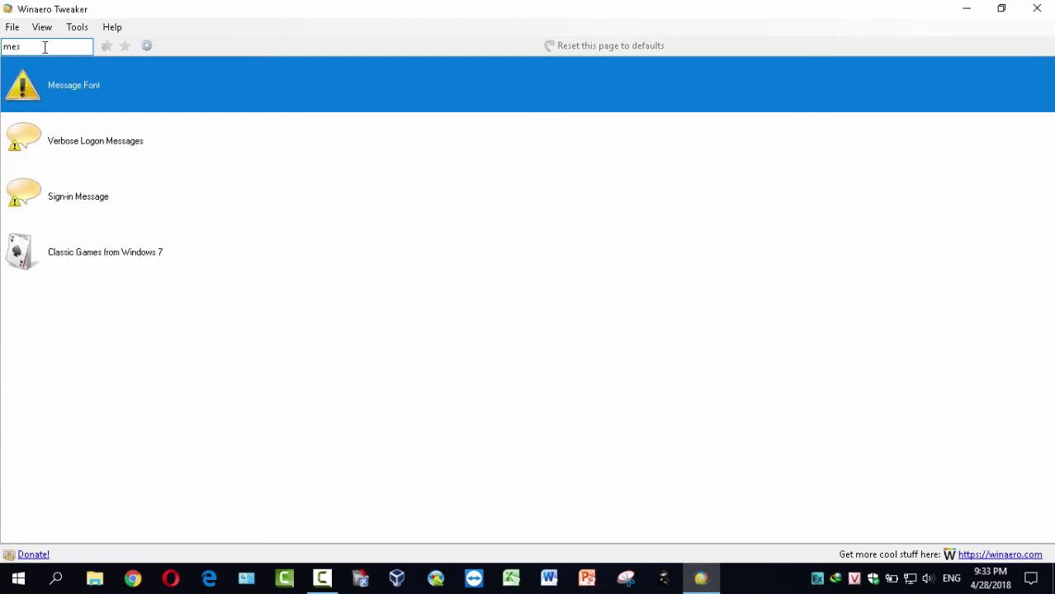
left_click(112, 194)
double_click(111, 196)
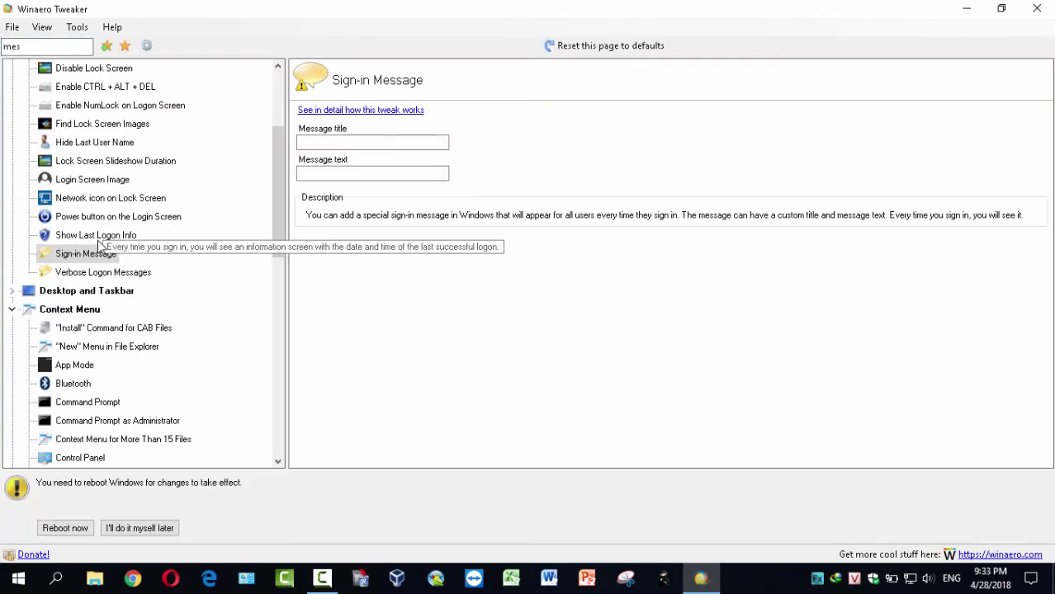
left_click(355, 145)
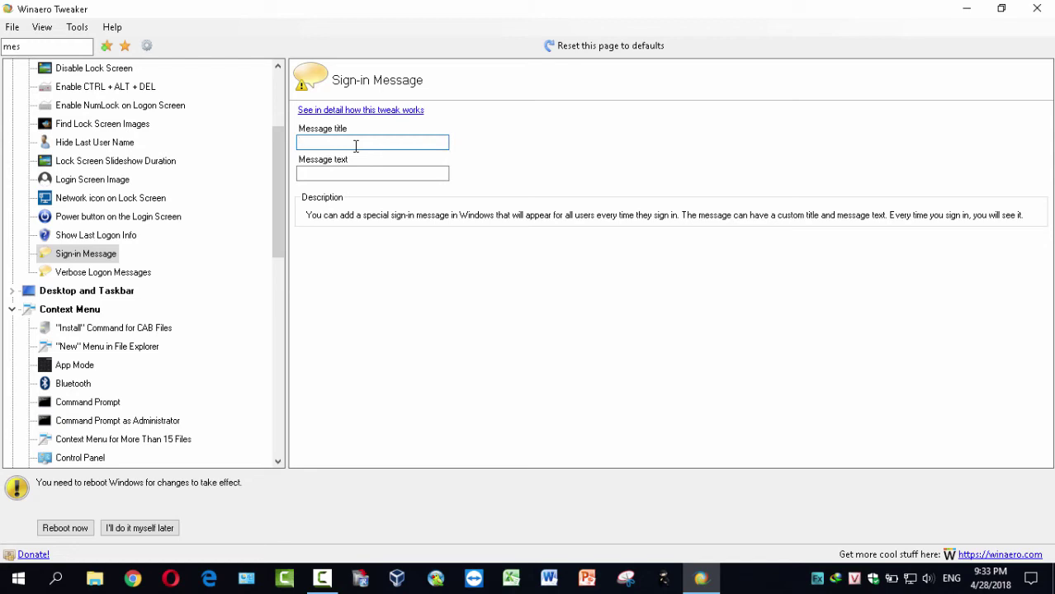
left_click(357, 174)
Step: Search the tweaks for "sear" and open the Disable Search History tweak for File Explorer
left_click(34, 43)
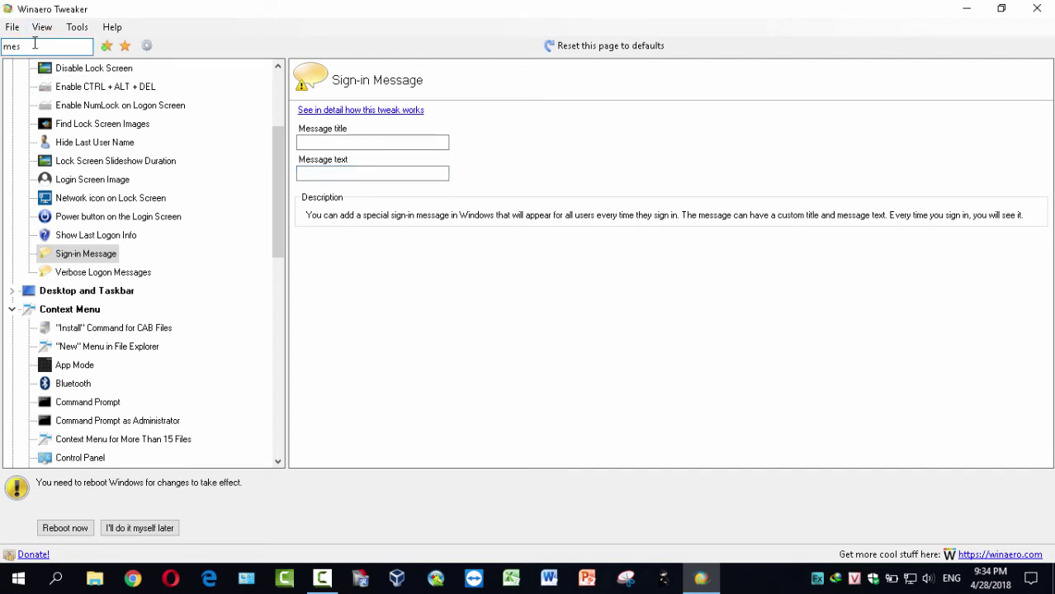
double_click(34, 43)
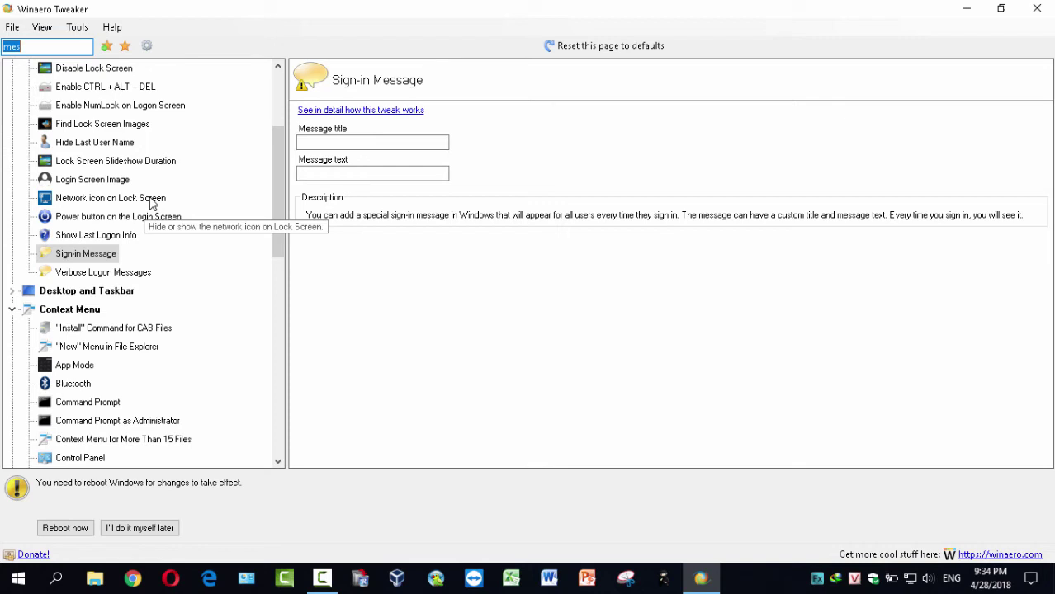
type("sea")
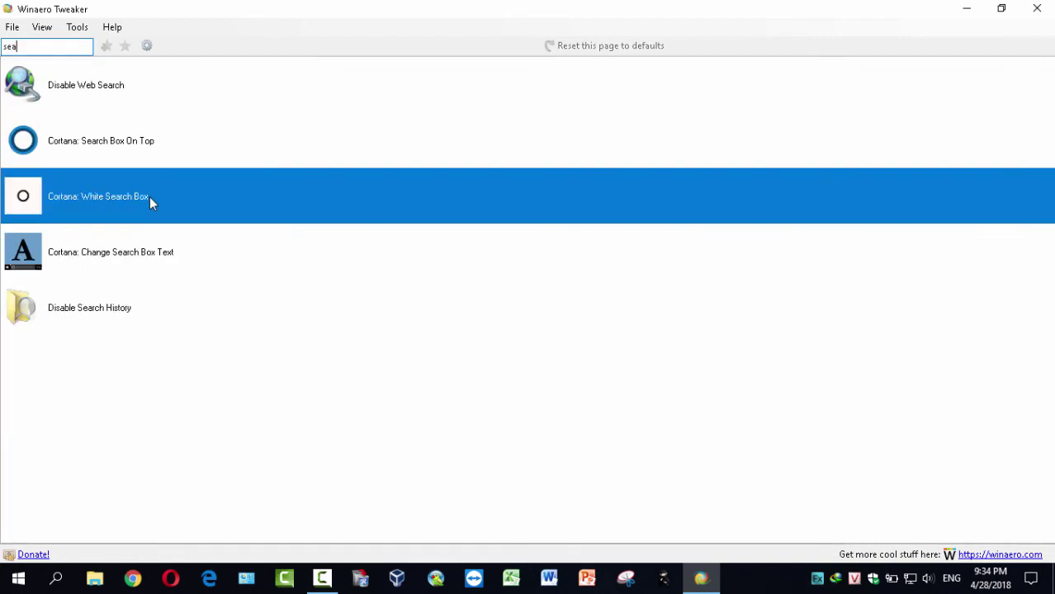
type("r")
left_click(132, 307)
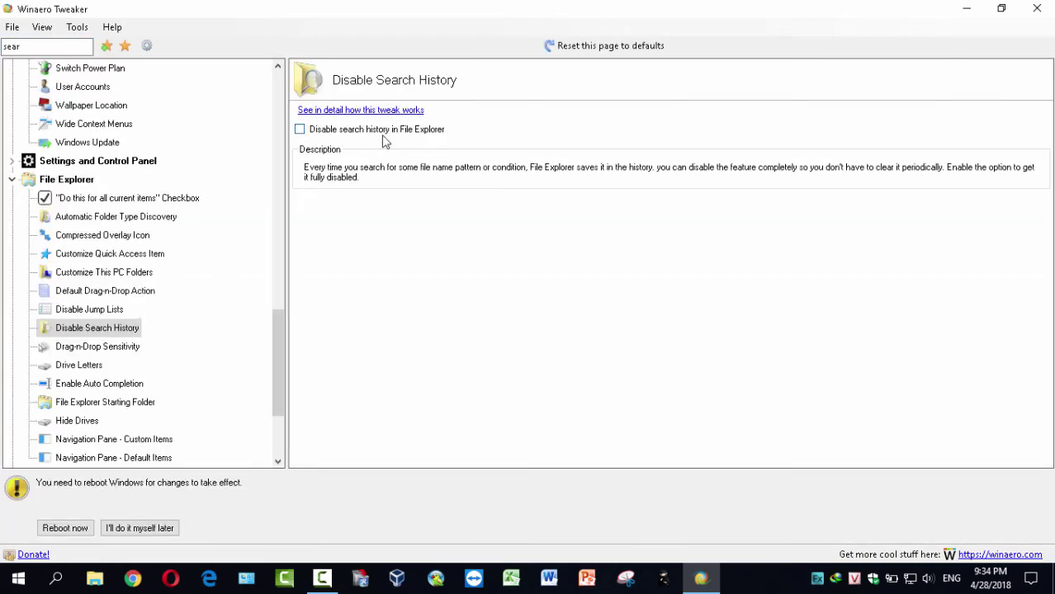
Step: Enable the option that disables search history in File Explorer
left_click(382, 132)
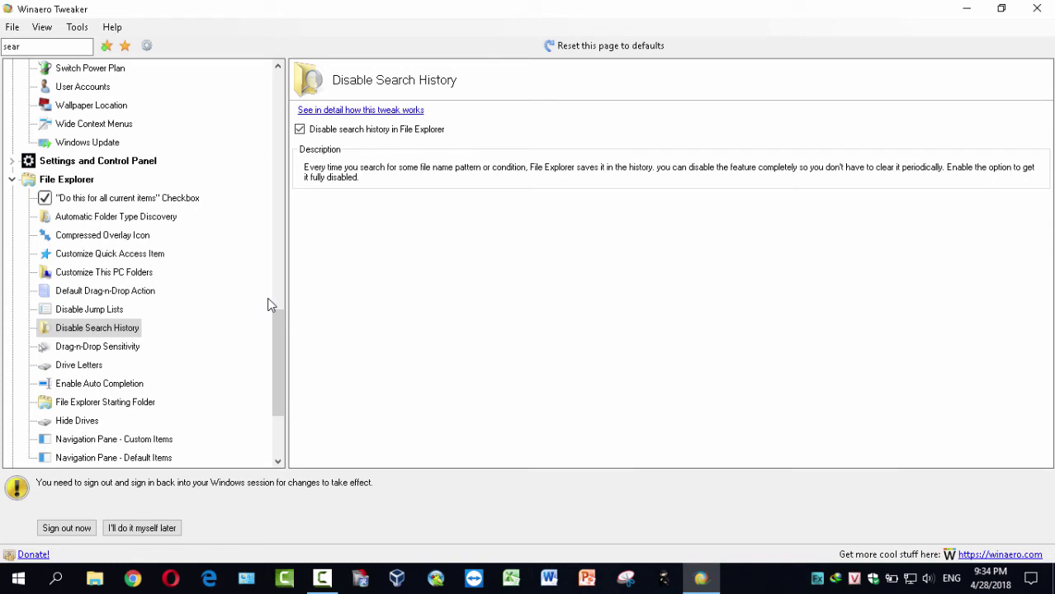
Step: Search the tweaks for "tas" and examine the system default and custom options of the Taskbar Button Width tweak
double_click(47, 47)
type("tas")
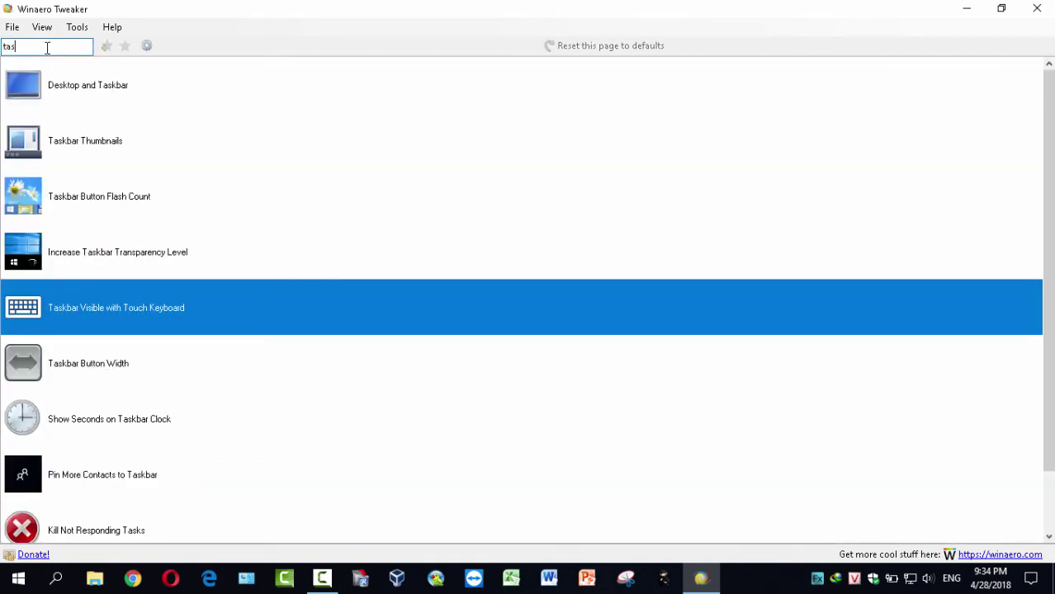
left_click(128, 386)
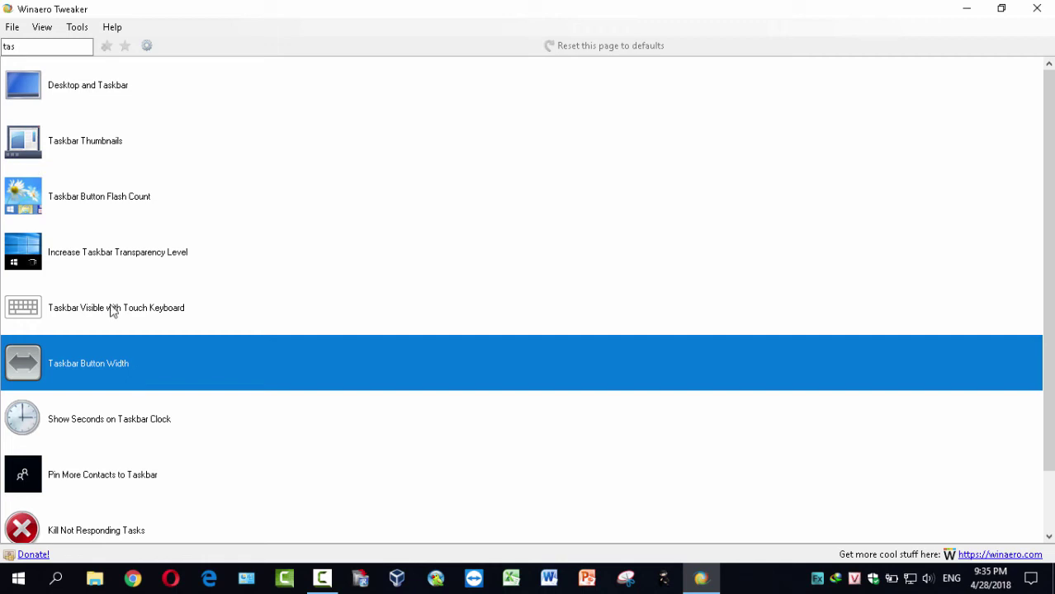
double_click(166, 356)
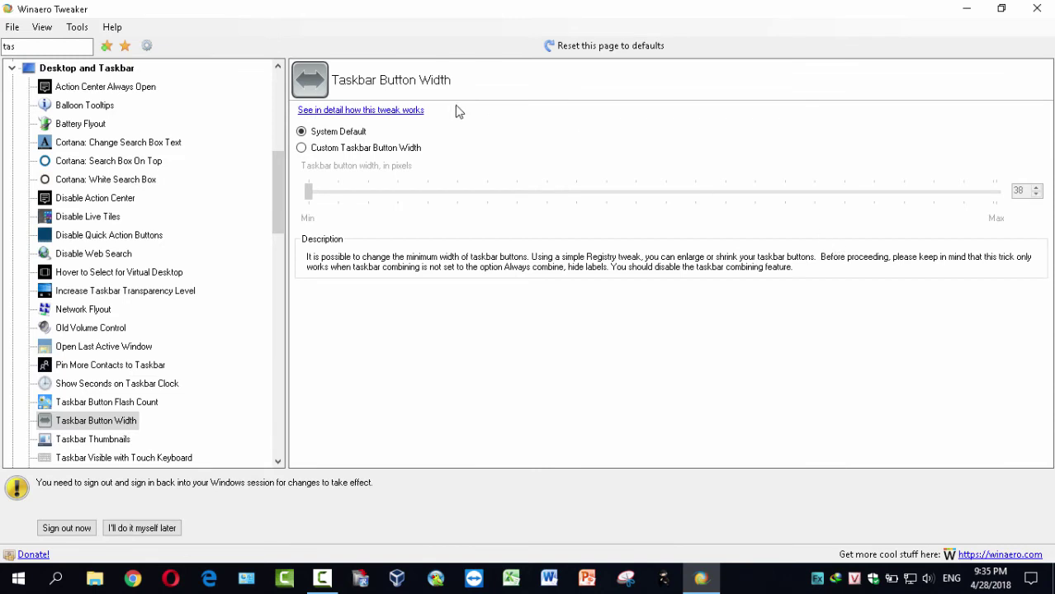
left_click(328, 146)
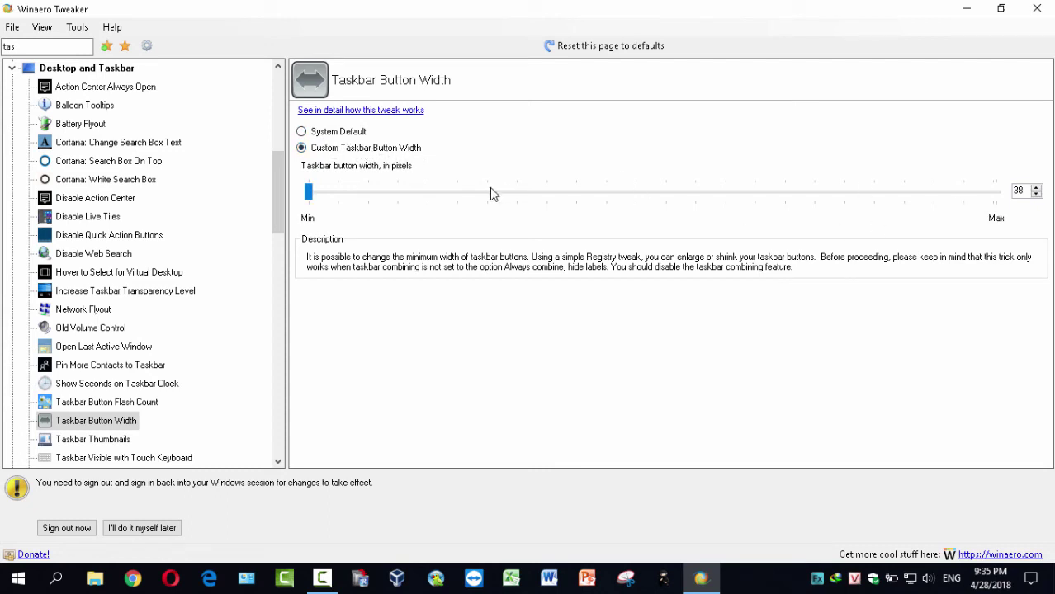
left_click(336, 134)
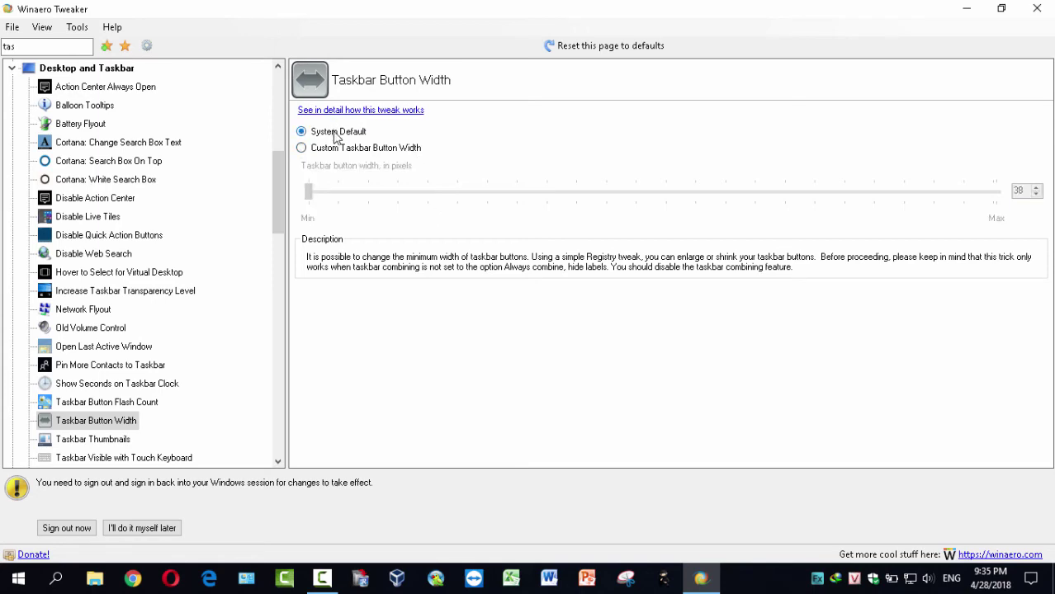
left_click_drag(282, 203, 288, 134)
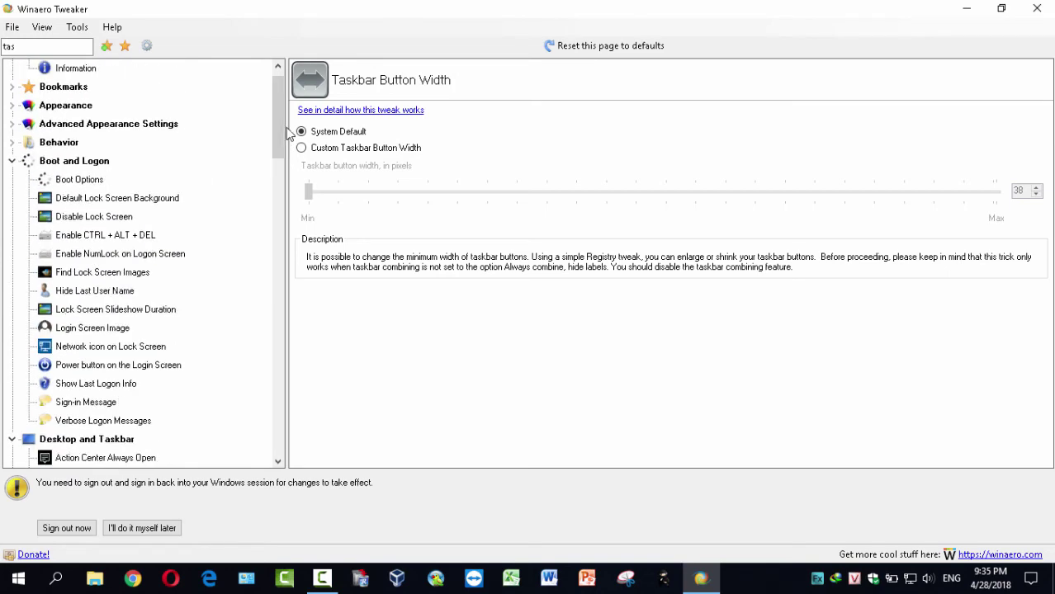
Step: Search the tweaks for "usb" and examine the option of the USB Write Protection tweak
double_click(56, 45)
key("BackSpace")
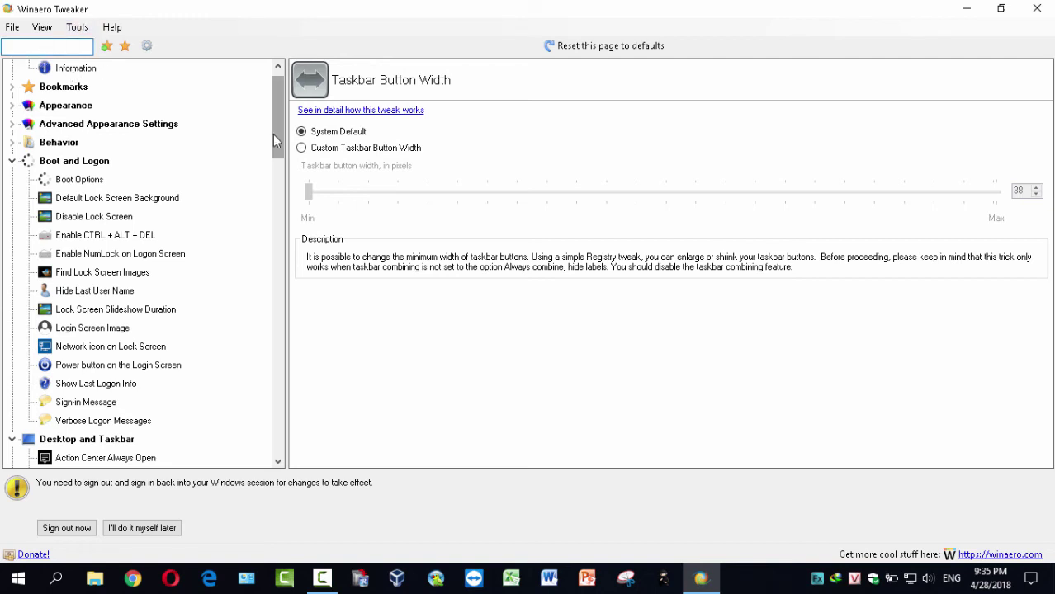
mouse_move(275, 142)
left_mouse_down()
mouse_move(277, 180)
mouse_move(272, 101)
mouse_move(281, 224)
mouse_move(277, 124)
left_mouse_up()
left_click(50, 47)
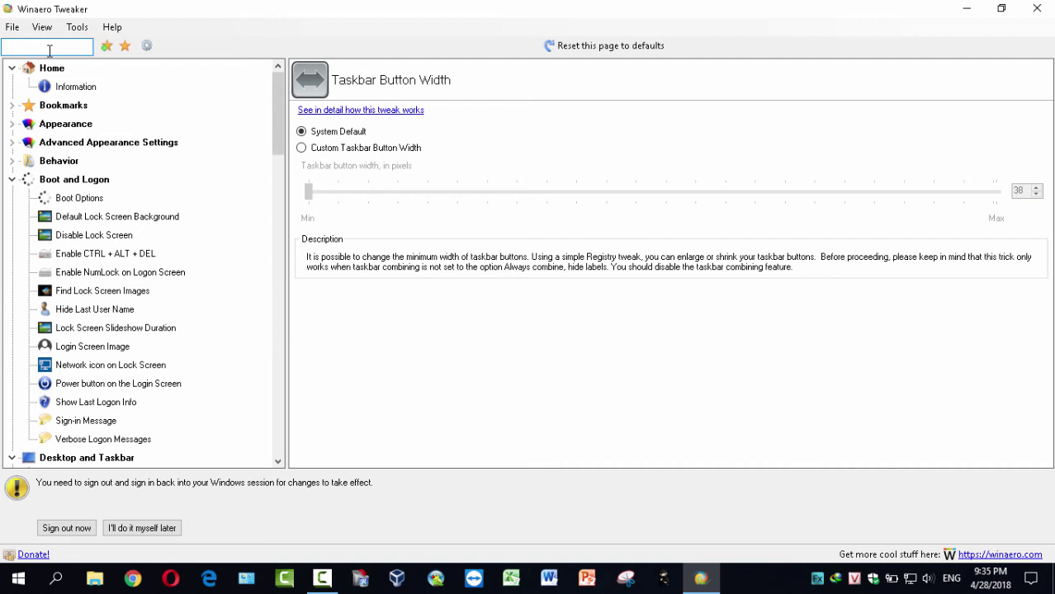
type("us")
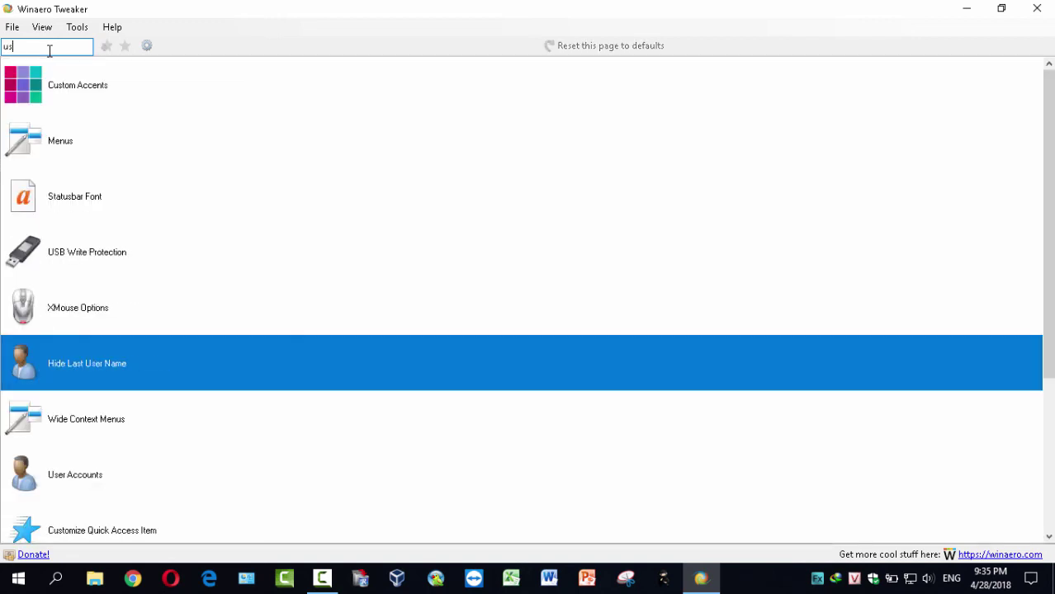
type("b")
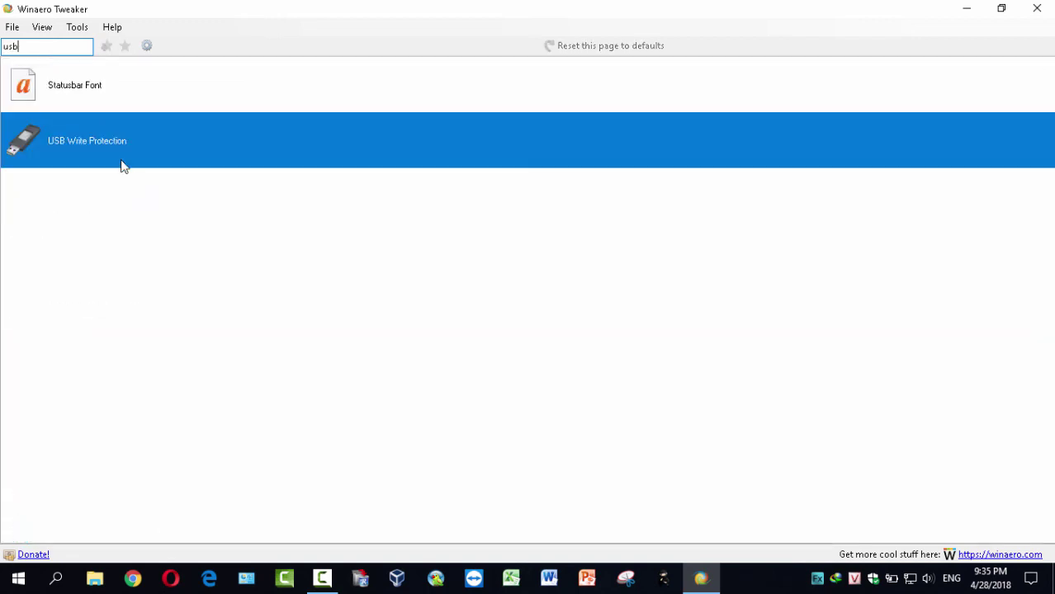
left_click(175, 148)
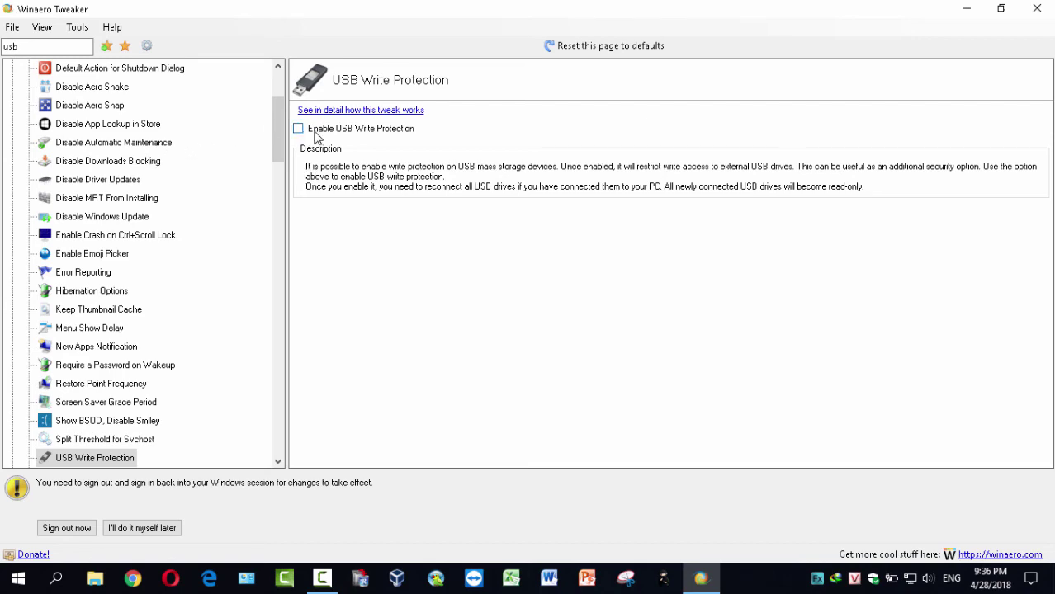
left_click_drag(278, 144, 278, 58)
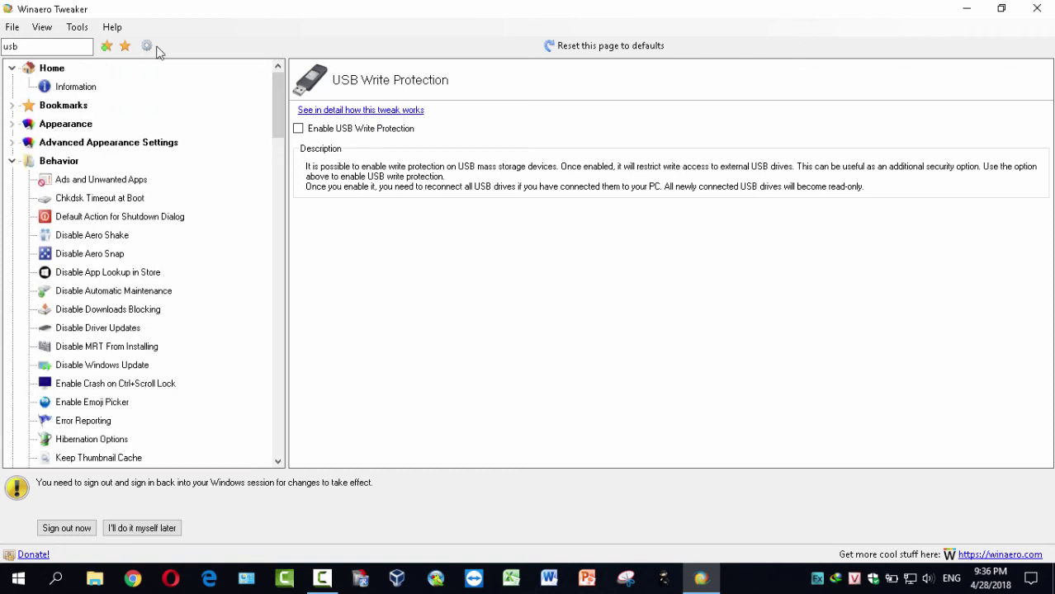
Step: Search the tweaks for "shut" and open the Classic Shutdown Shortcut tweak
double_click(31, 46)
left_click(31, 47)
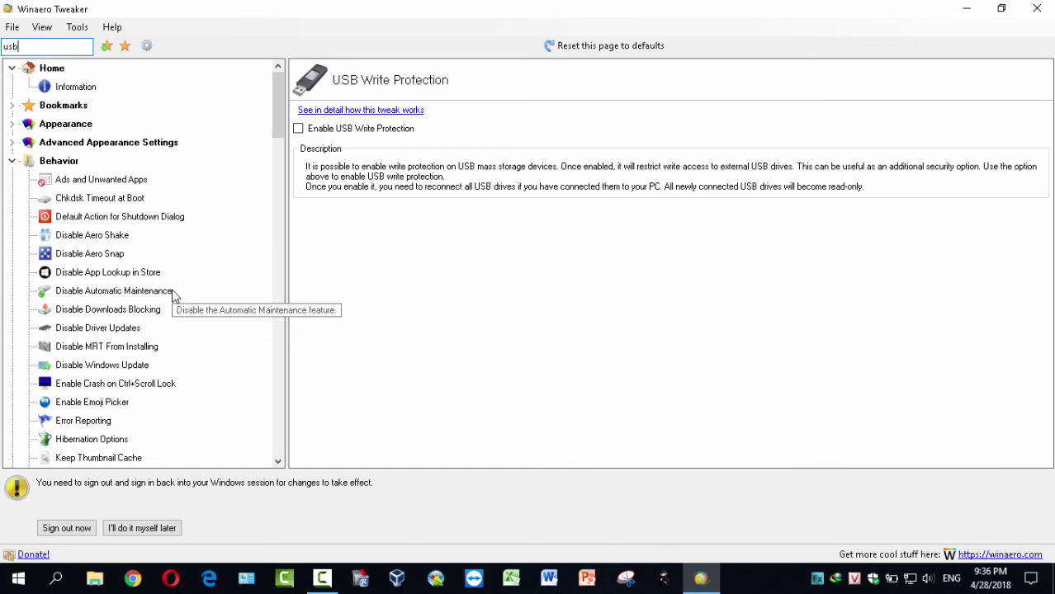
type("shut")
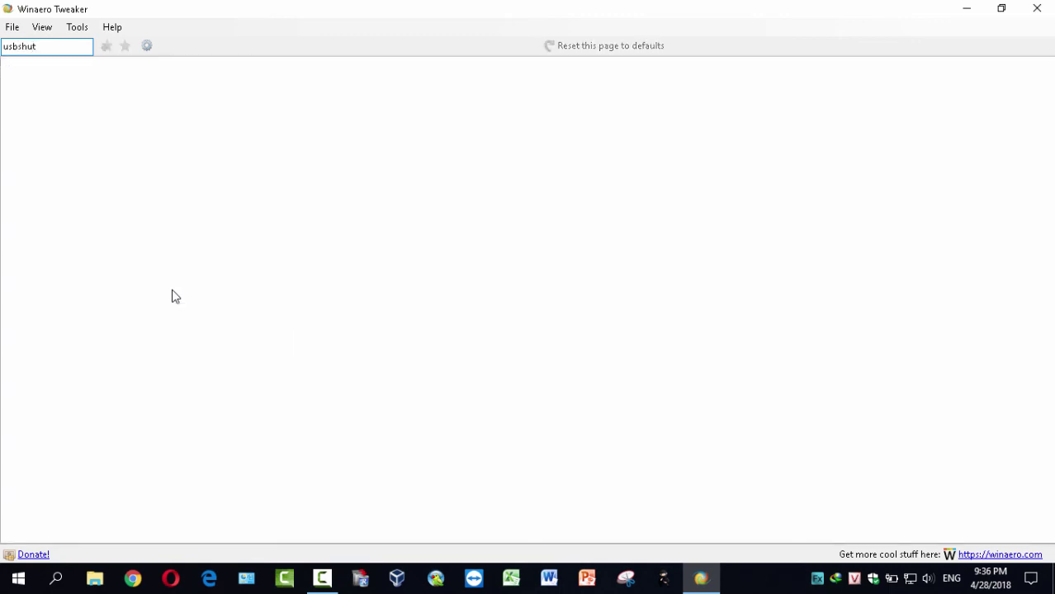
key("BackSpace")
key("BackSpace")
key("BackSpace")
key("BackSpace")
key("BackSpace")
key("BackSpace")
type("shut")
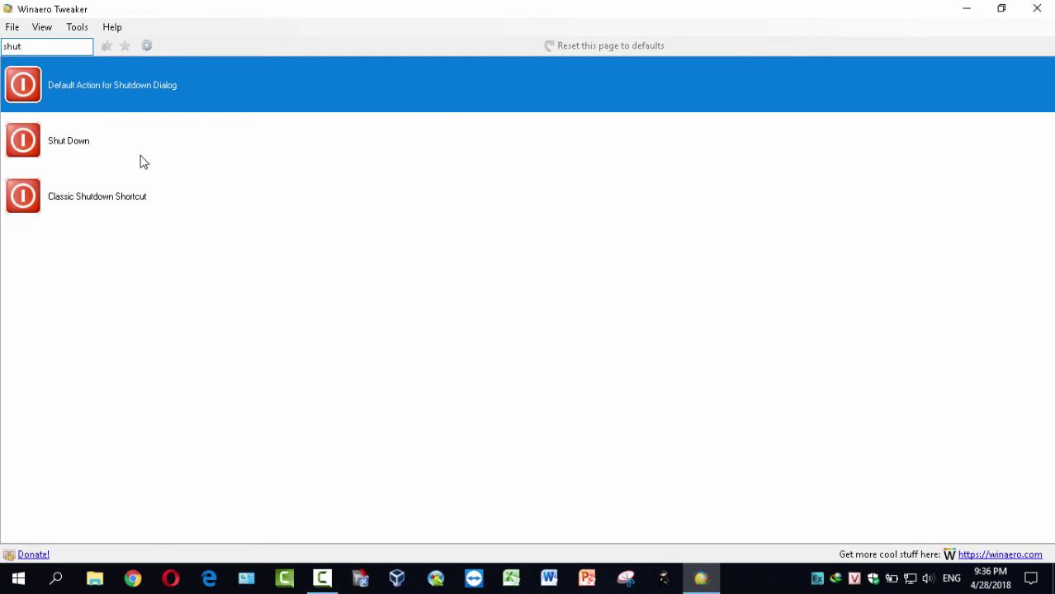
double_click(151, 191)
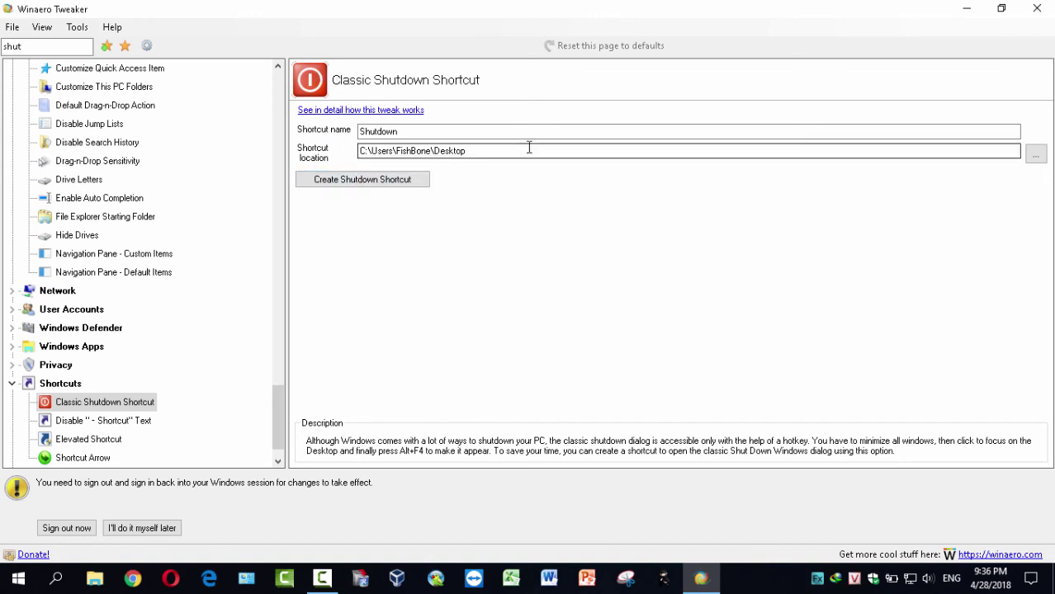
Step: Name the shutdown shortcut "turn off", create it on the desktop, and close the folder window
double_click(477, 132)
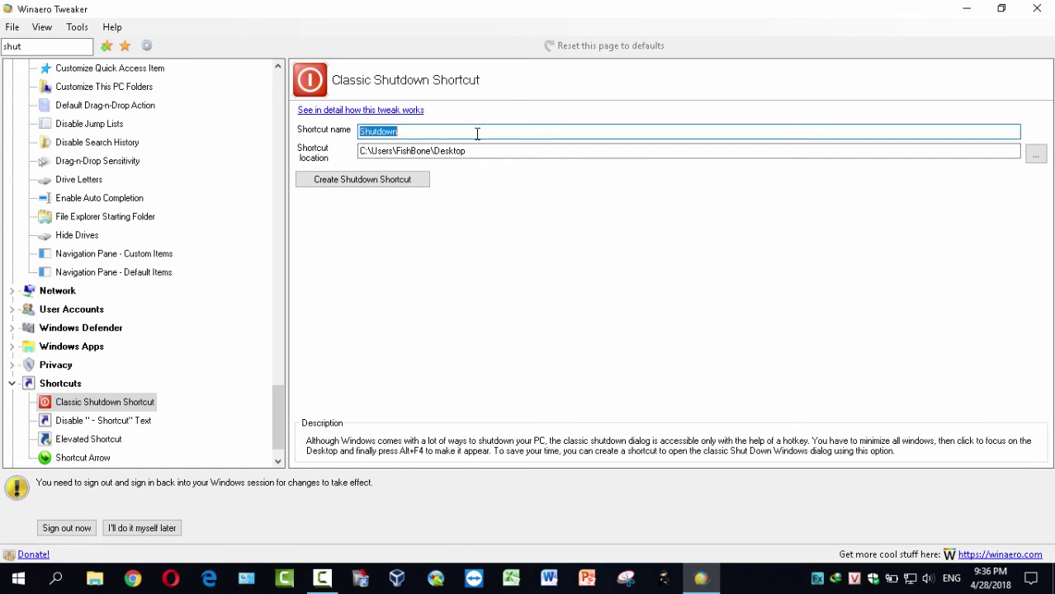
left_click(478, 133)
double_click(477, 132)
type("turn off")
left_click(499, 152)
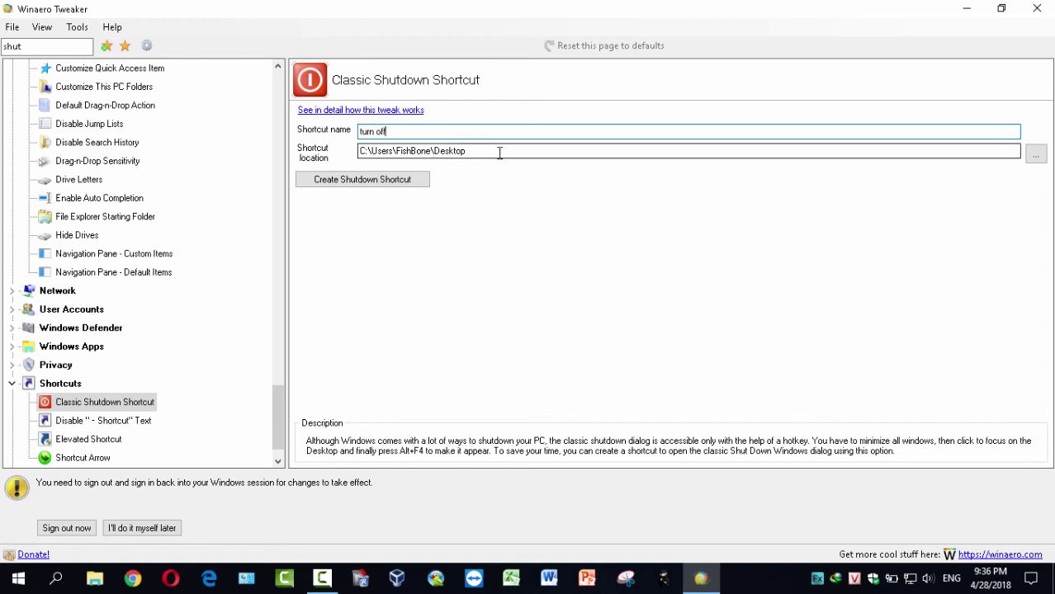
left_click(345, 188)
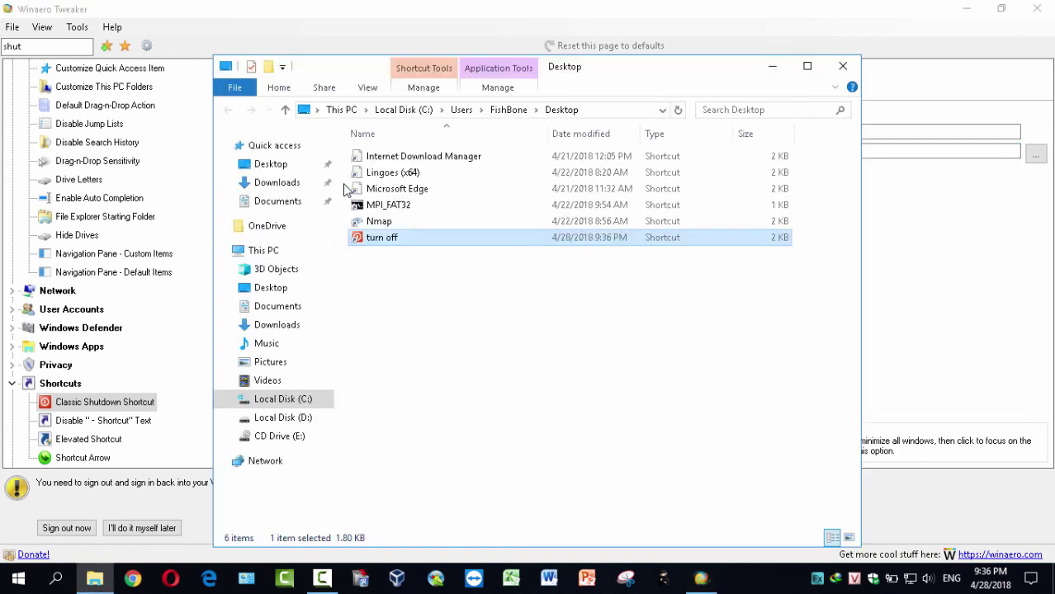
left_click(841, 66)
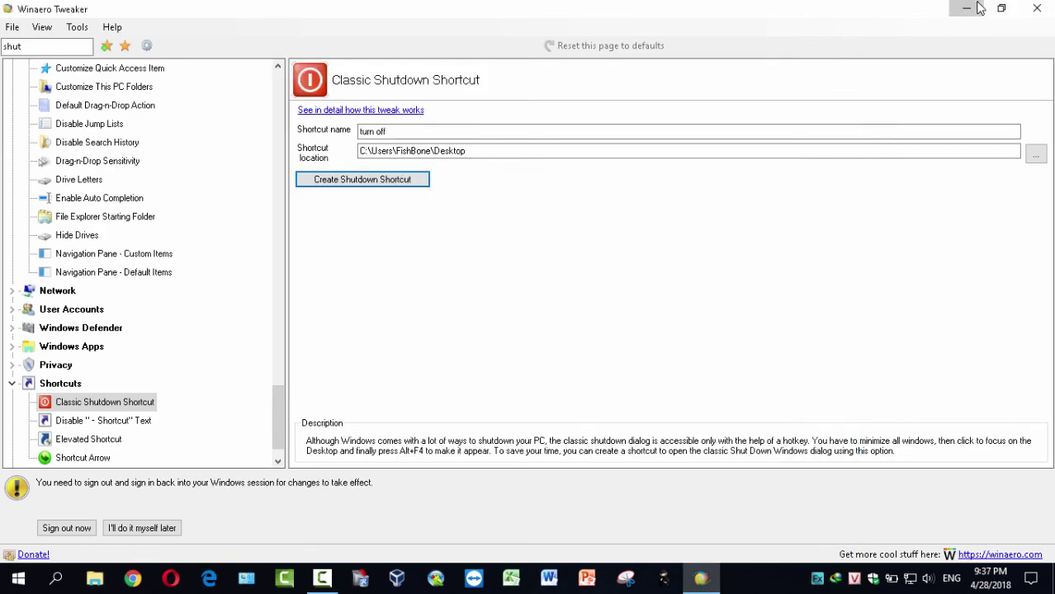
Step: Show the desktop icons and move the "turn off" shortcut to an empty area away from the other icons
left_click(966, 9)
right_click(647, 126)
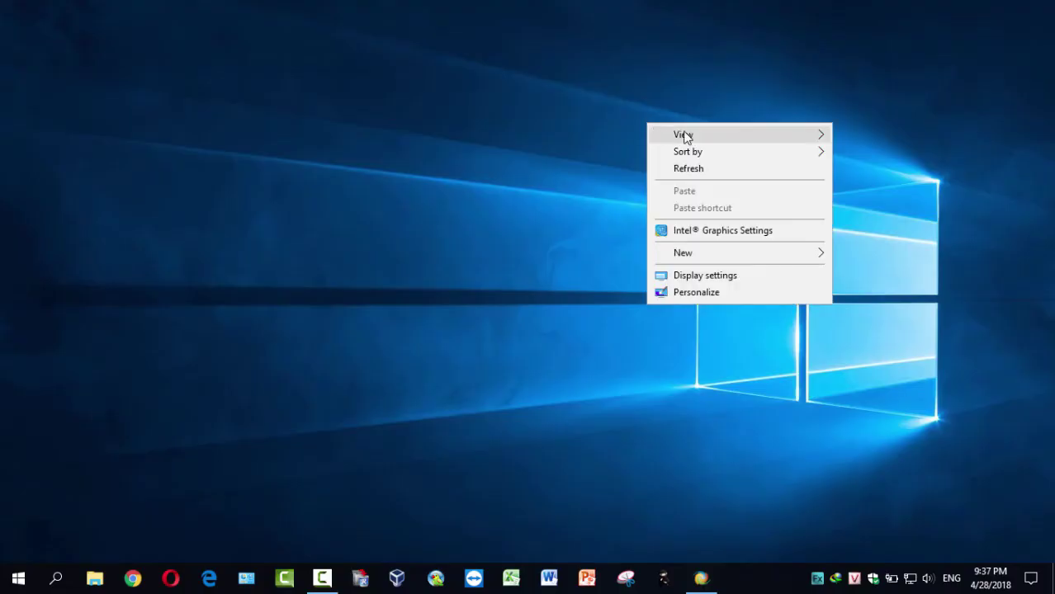
mouse_move(699, 135)
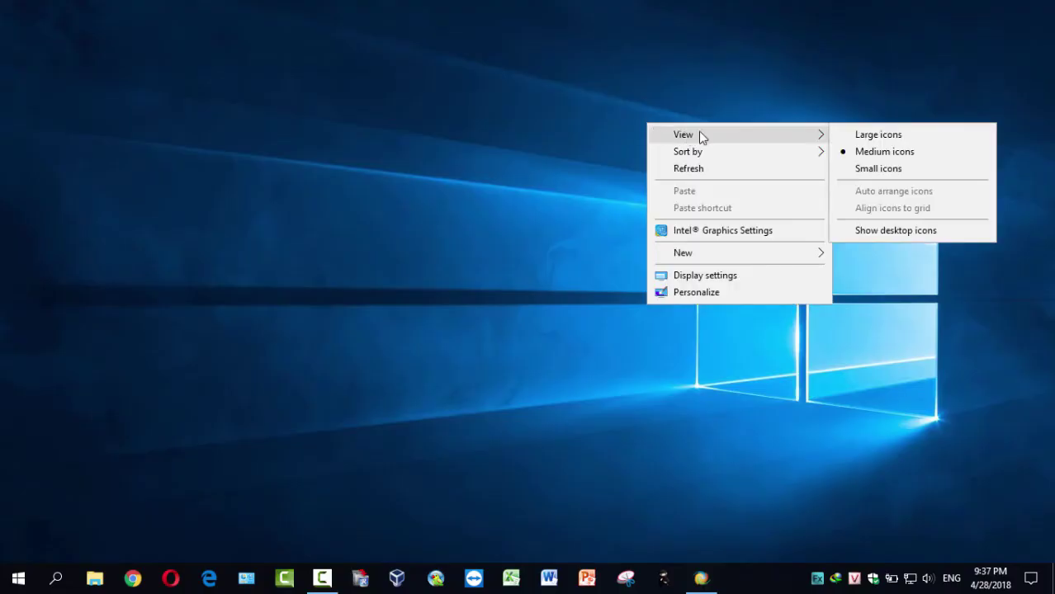
left_click(906, 230)
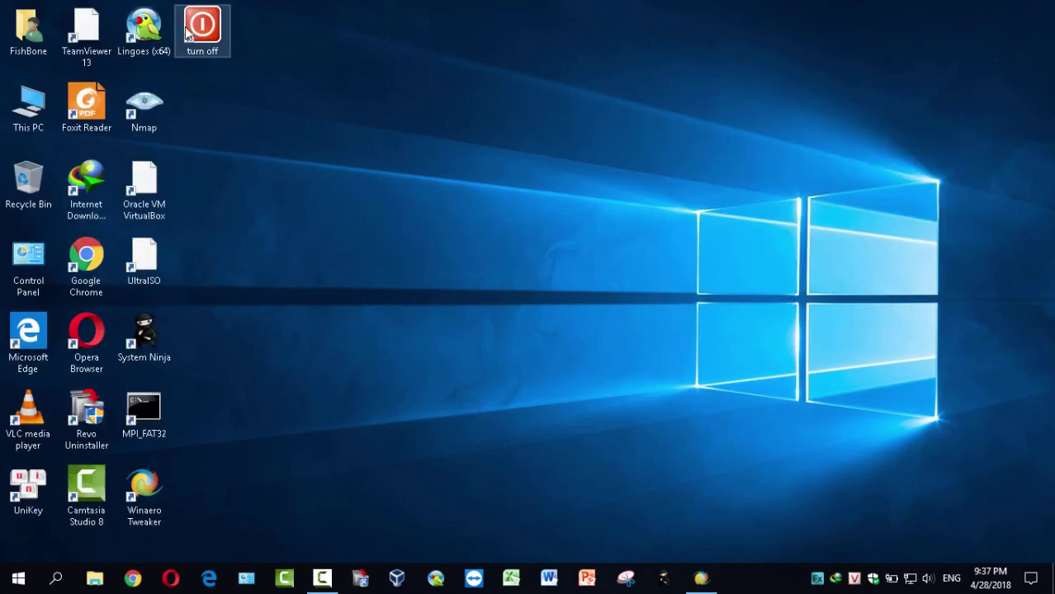
left_click_drag(187, 31, 772, 109)
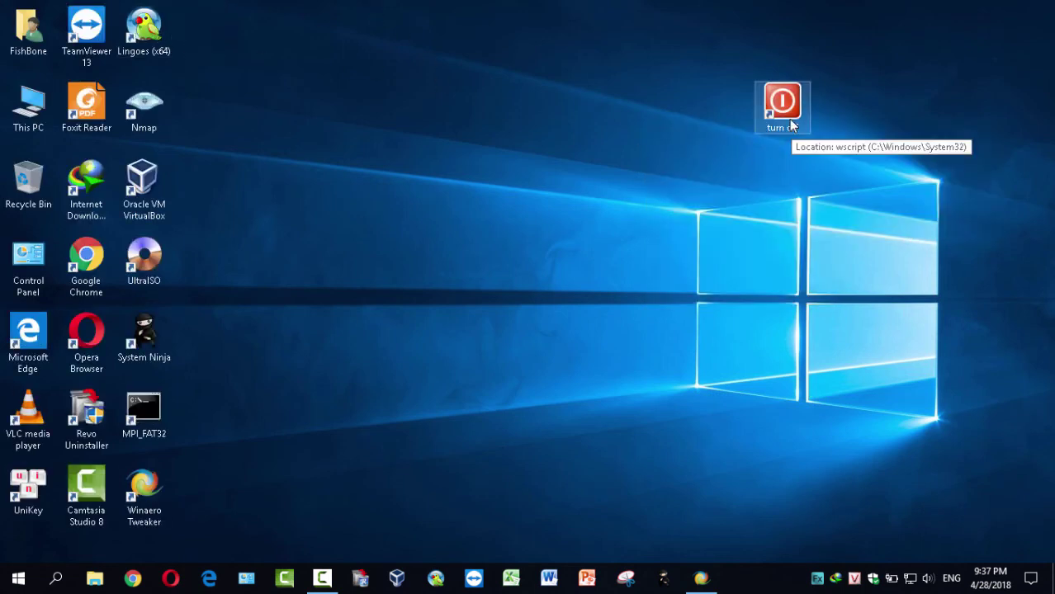
Step: Examine the target and other shortcut properties of the "turn off" desktop shortcut
right_click(791, 124)
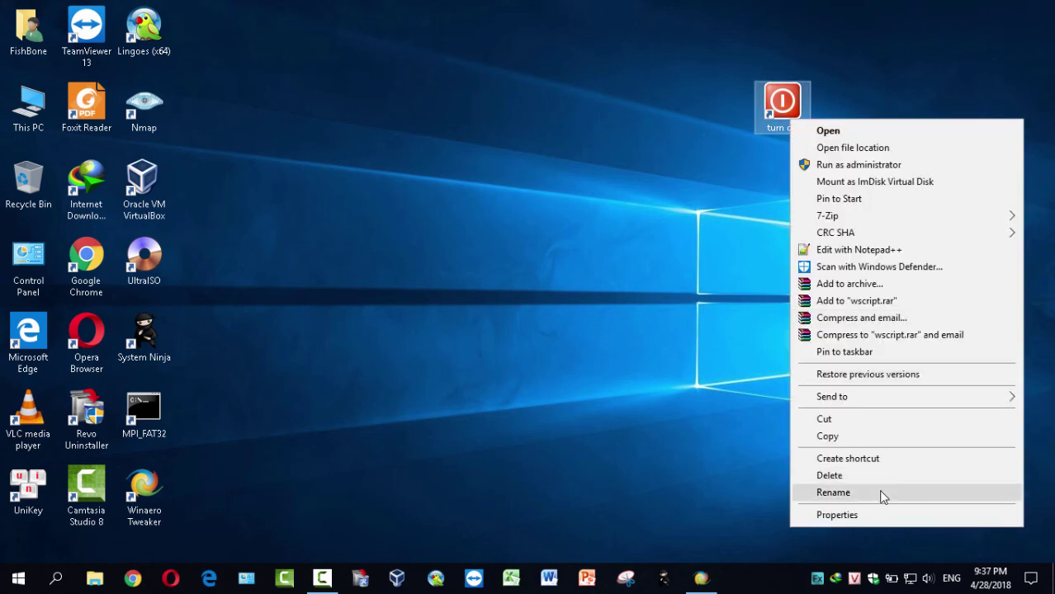
left_click(882, 511)
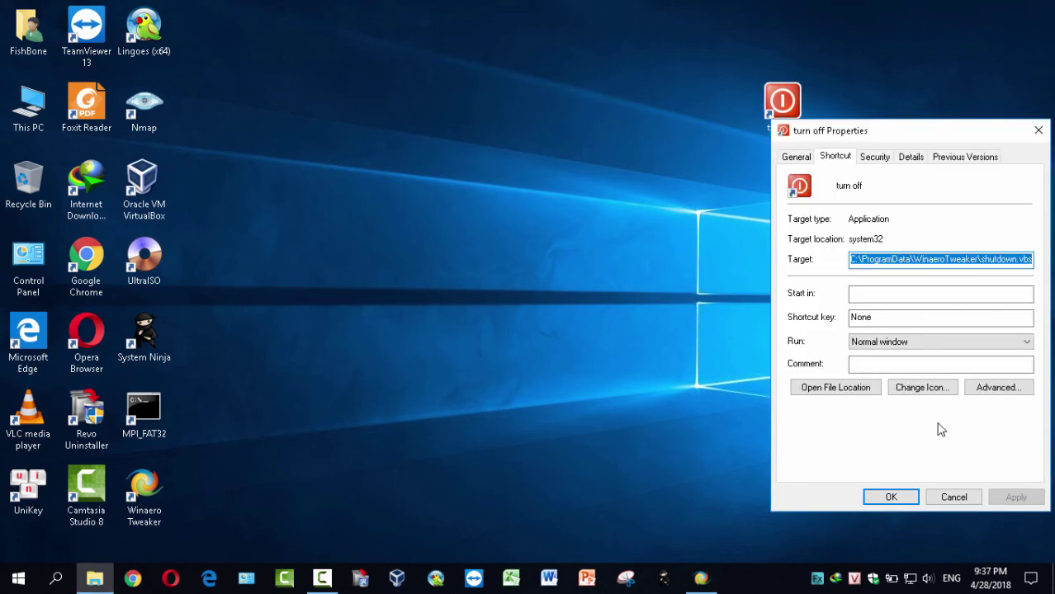
left_click(1038, 130)
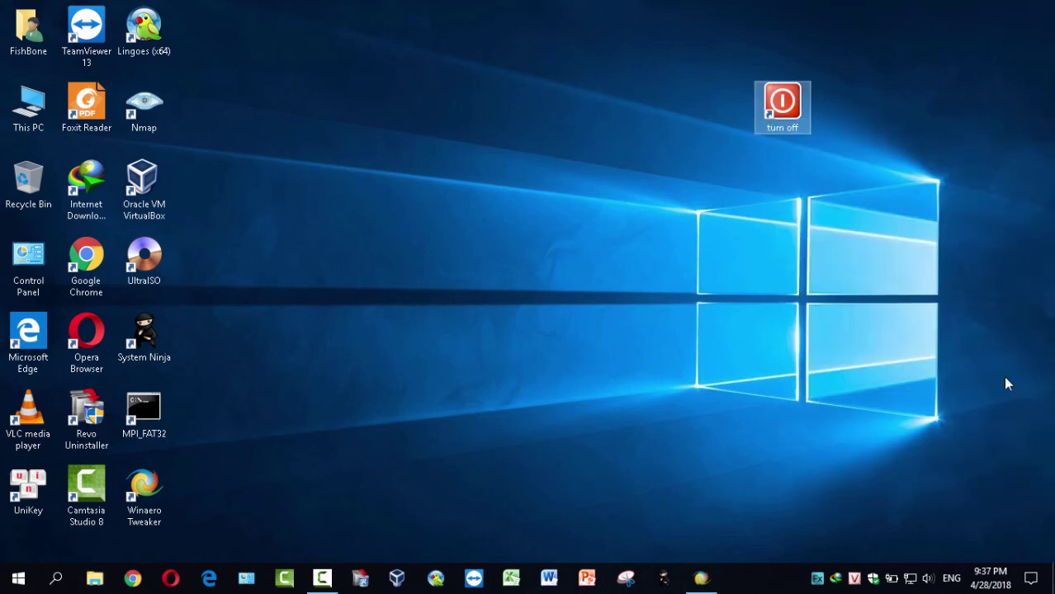
Step: Permanently delete the "turn off" shortcut and hide the desktop icons
key("shift+Delete")
key("Return")
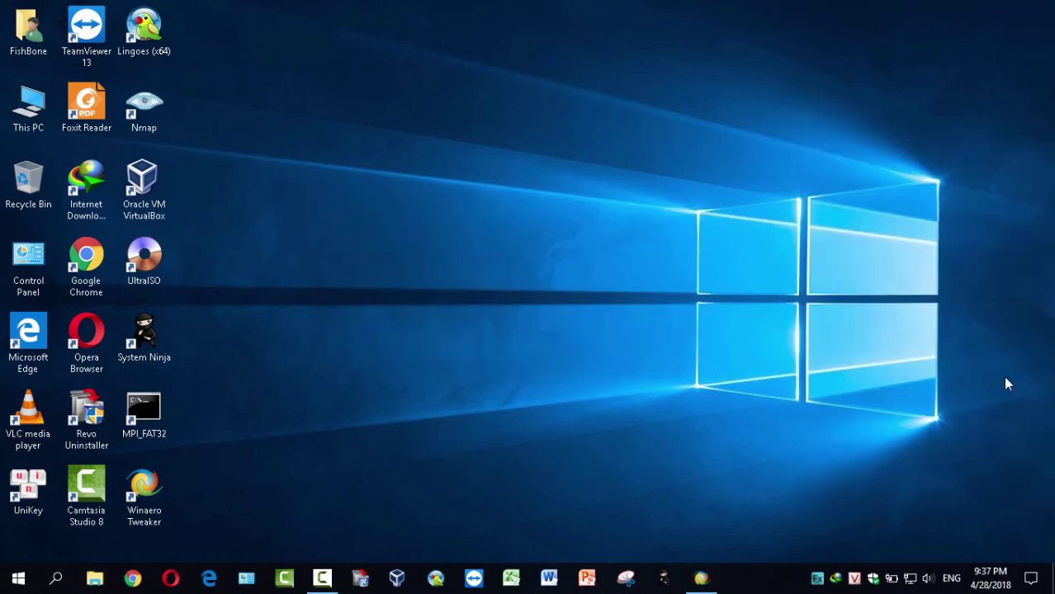
right_click(540, 172)
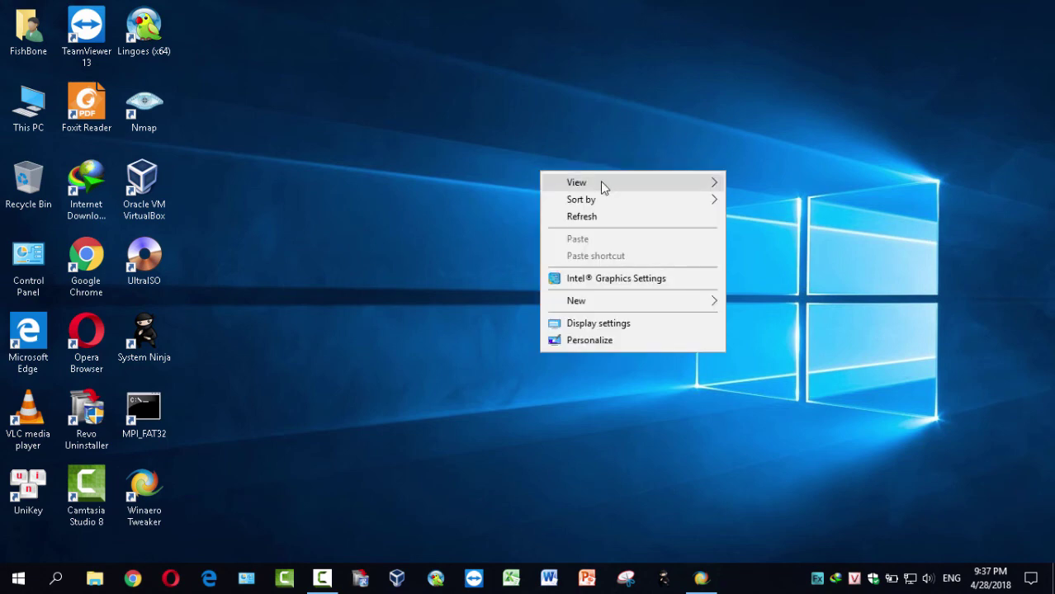
mouse_move(602, 183)
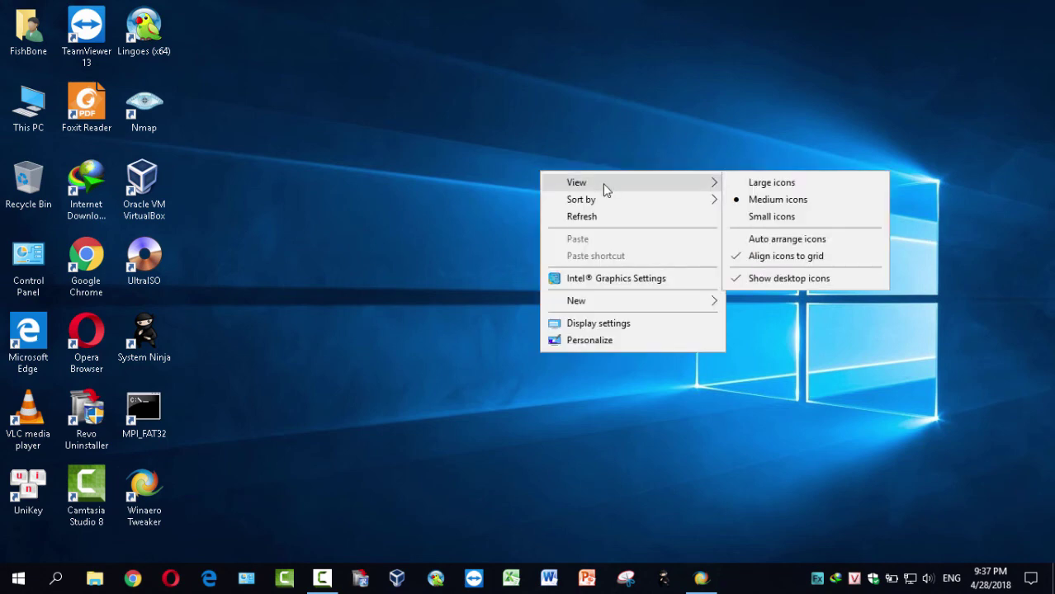
left_click(809, 279)
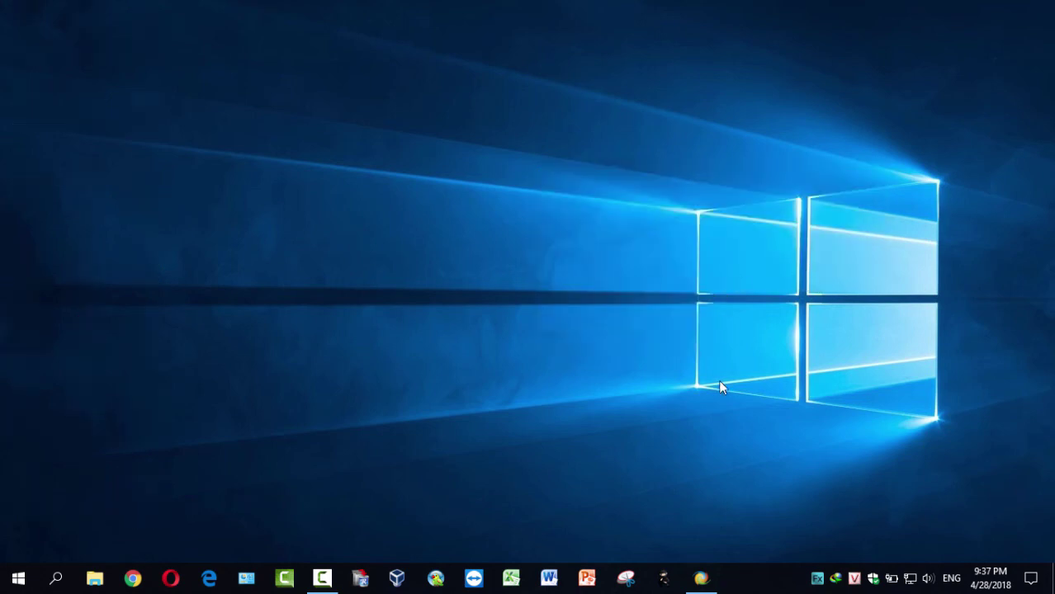
Step: Switch back to Winaero Tweaker and look over its search, preferences and import/export tools
left_click(701, 578)
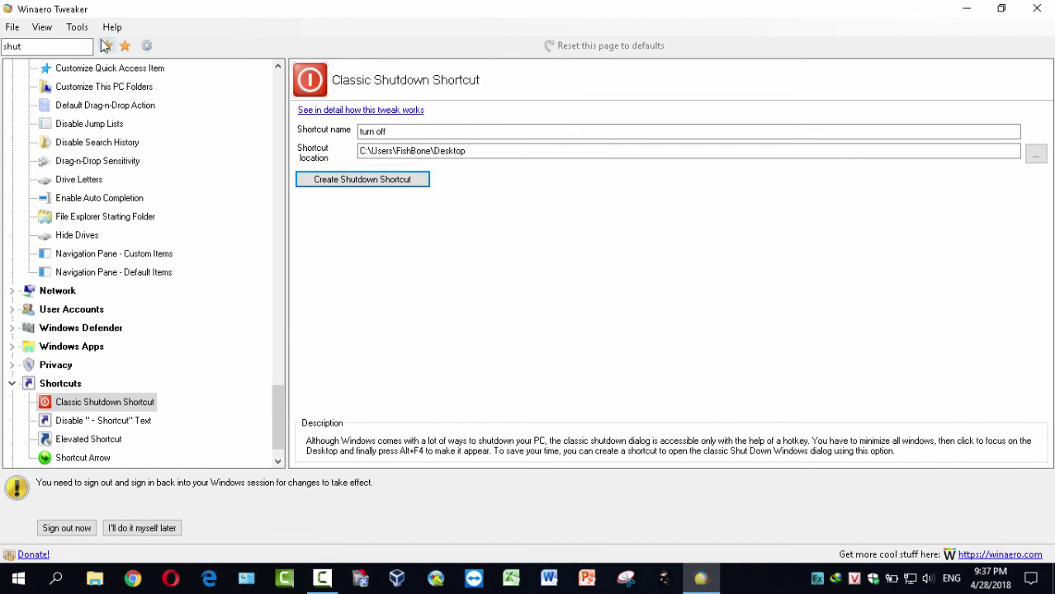
left_click(76, 31)
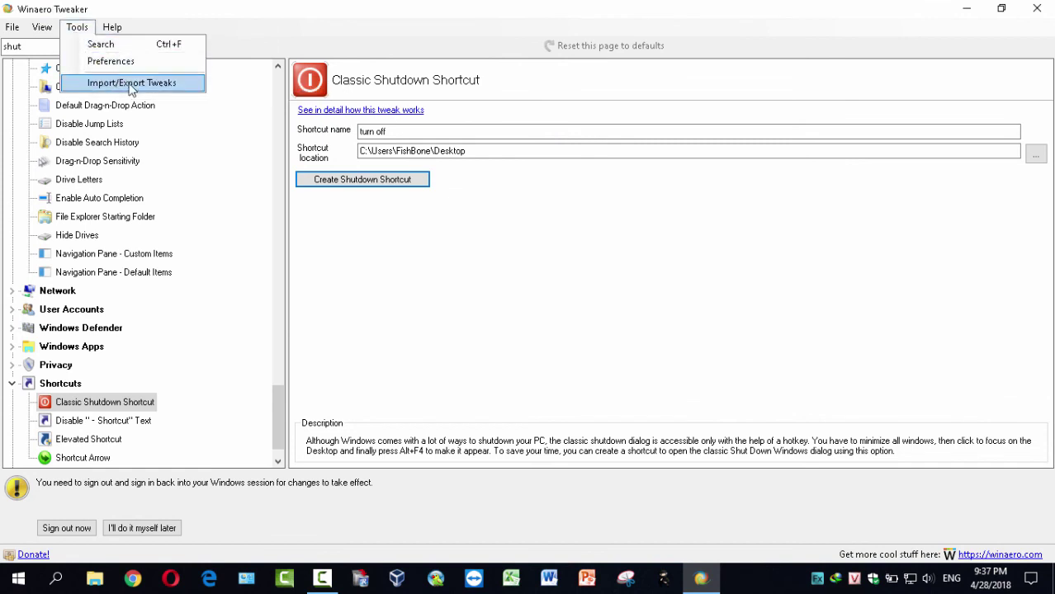
left_click(523, 313)
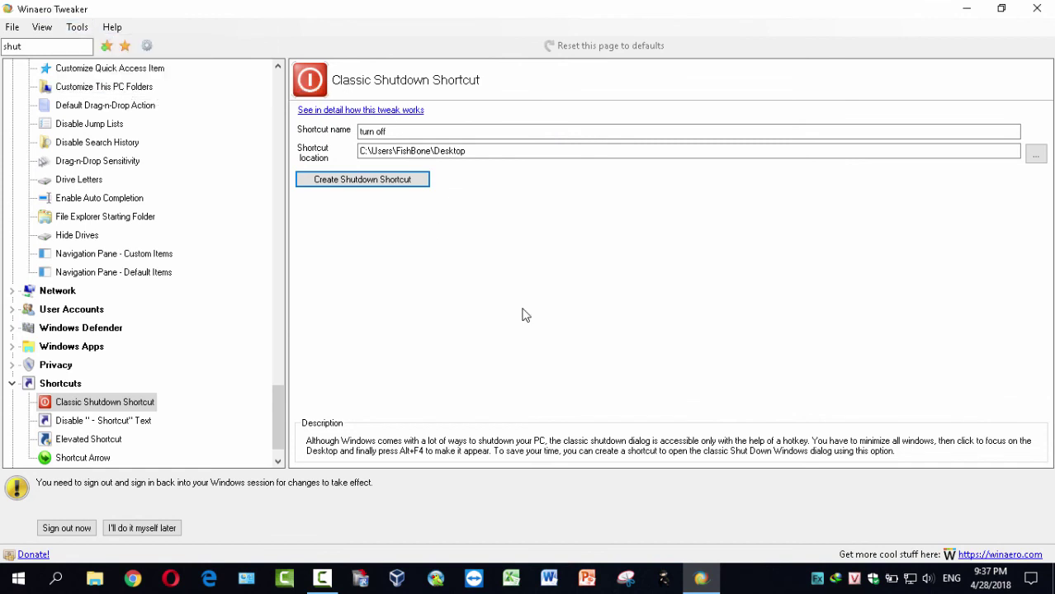
Step: Look over the export and import options for saving or restoring tweaks, leaving the dialog without running either
left_click(71, 27)
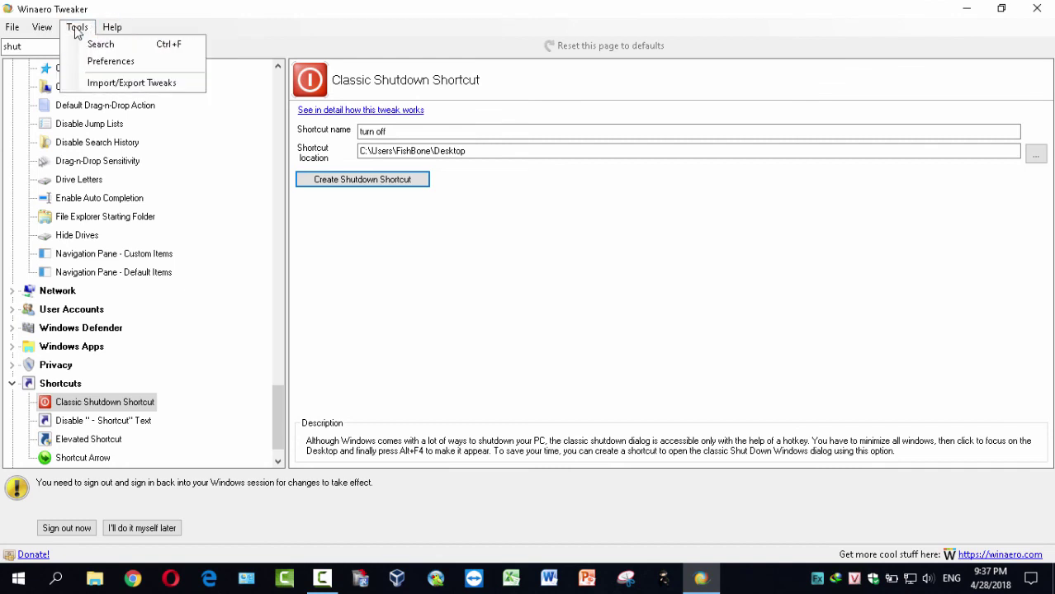
left_click(94, 86)
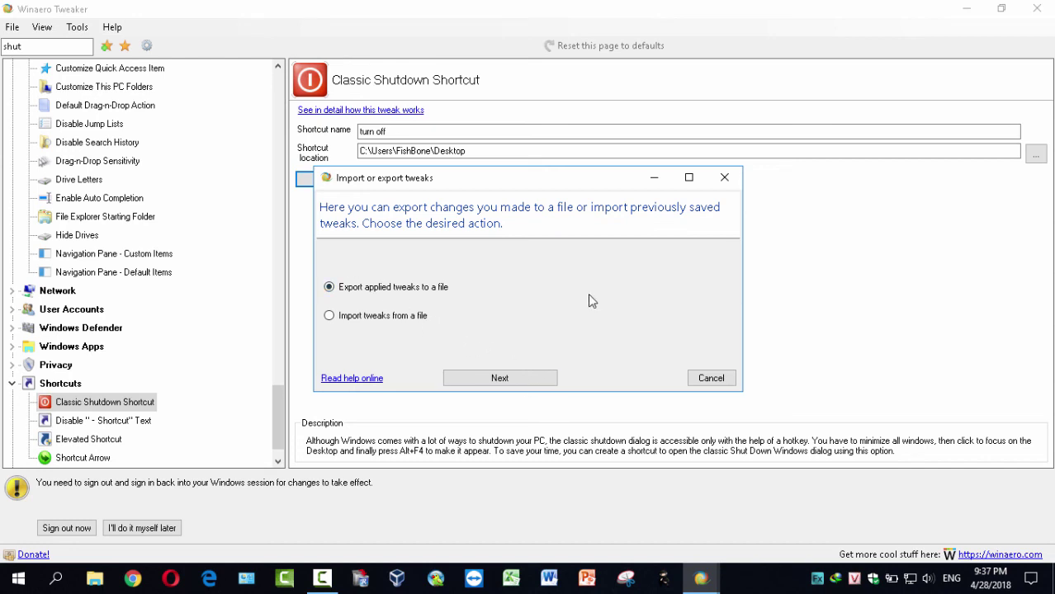
left_click(368, 323)
left_click(726, 178)
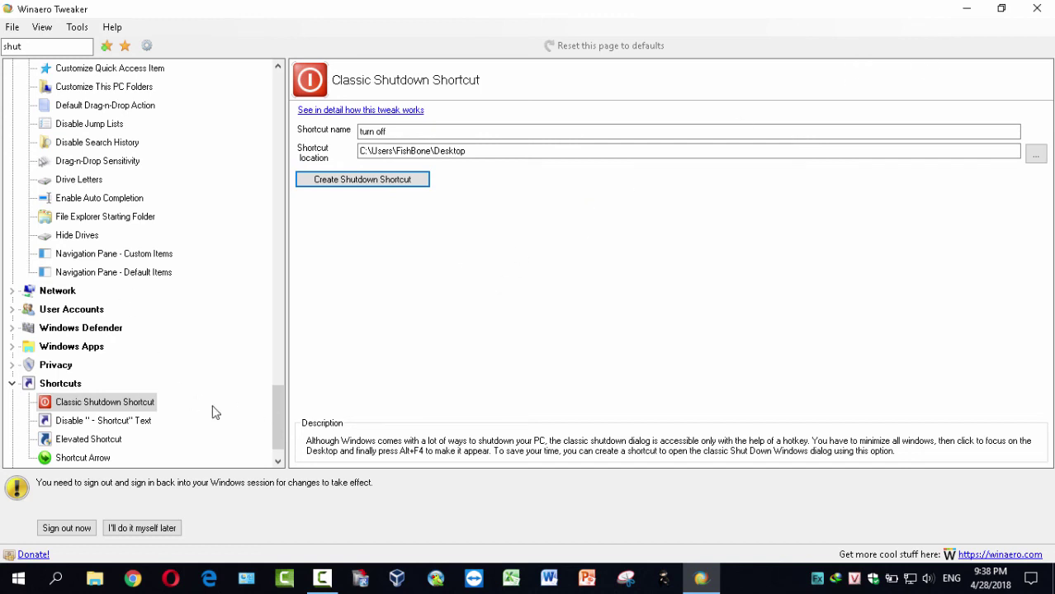
Step: Collapse the Shortcuts, Desktop and Taskbar, Context Menu and File Explorer categories in the tweak tree
left_click(16, 383)
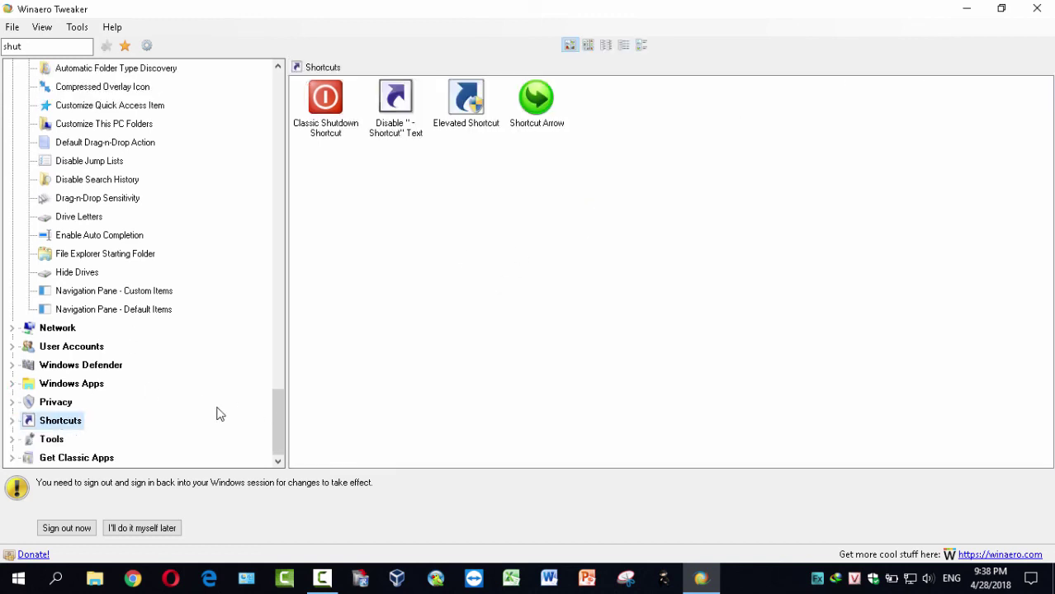
left_click_drag(278, 422, 275, 244)
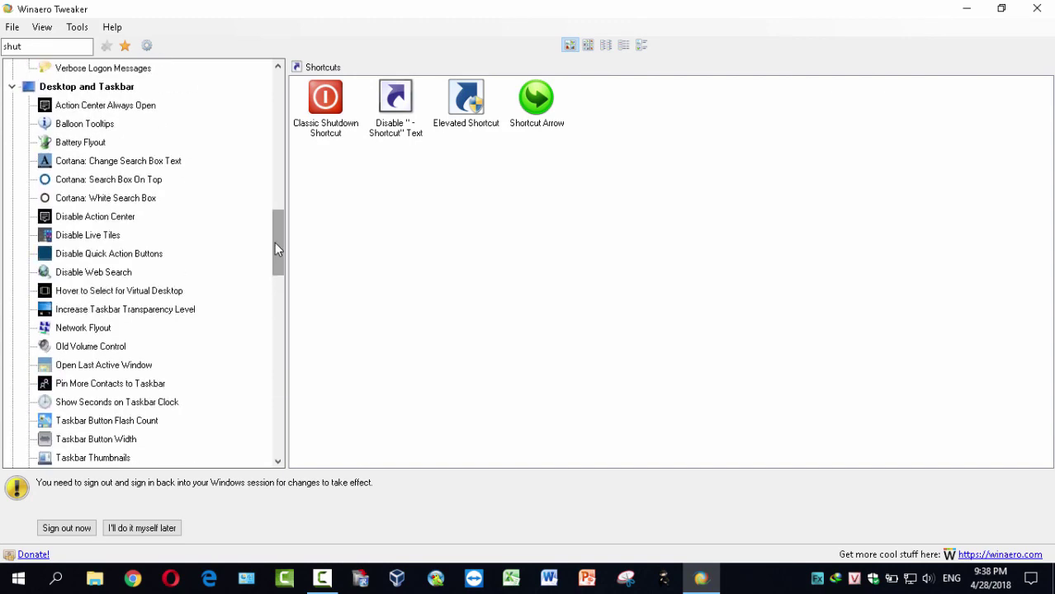
left_click(11, 87)
left_click(13, 105)
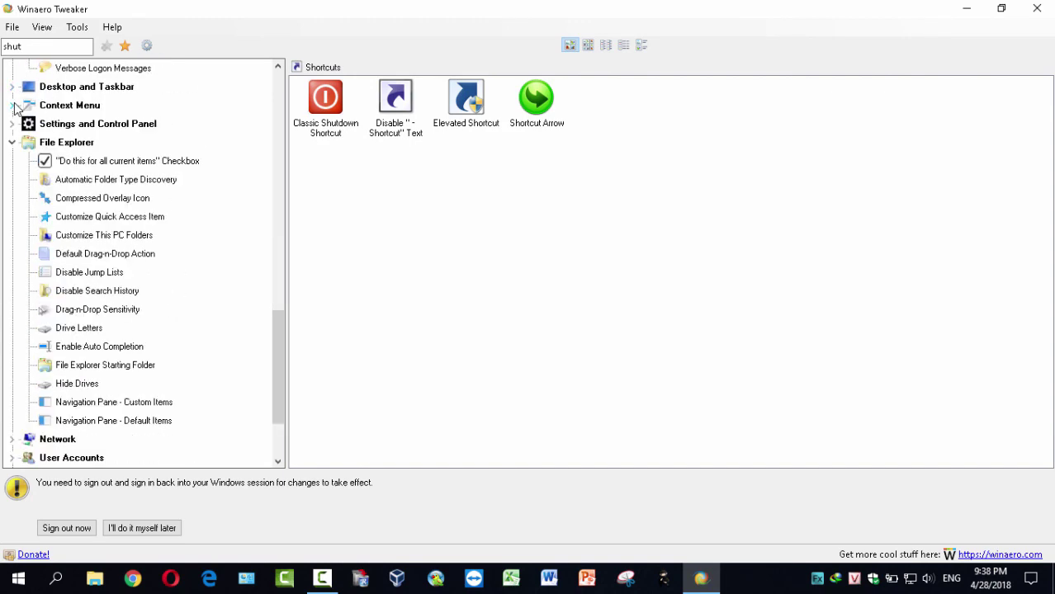
left_click(12, 142)
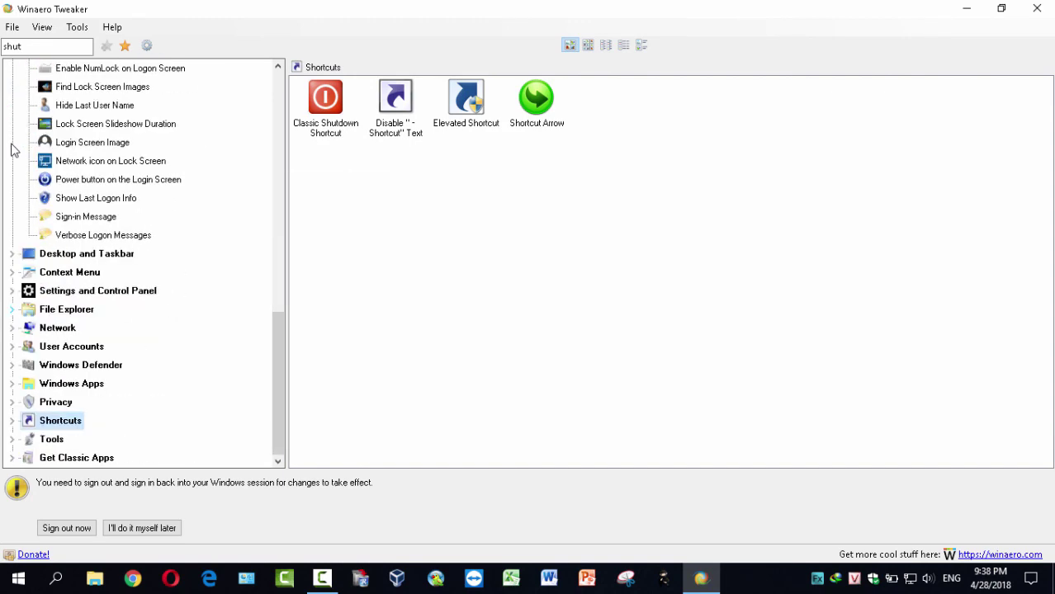
Step: Collapse Boot and Logon, Behavior and any other category still expanded in the tweak tree, and close the program
left_click_drag(275, 374, 276, 287)
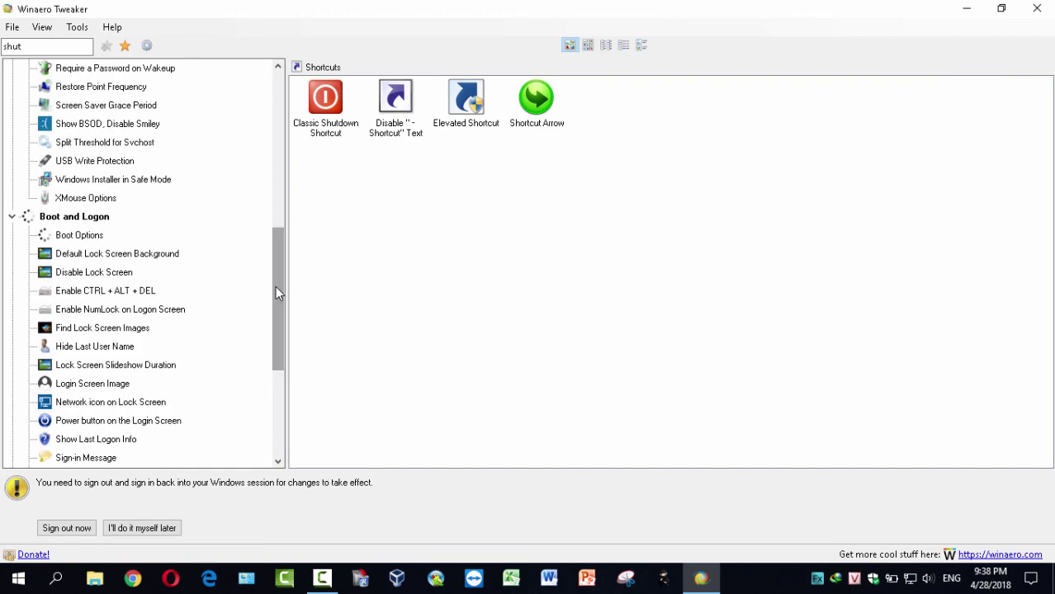
left_click(11, 217)
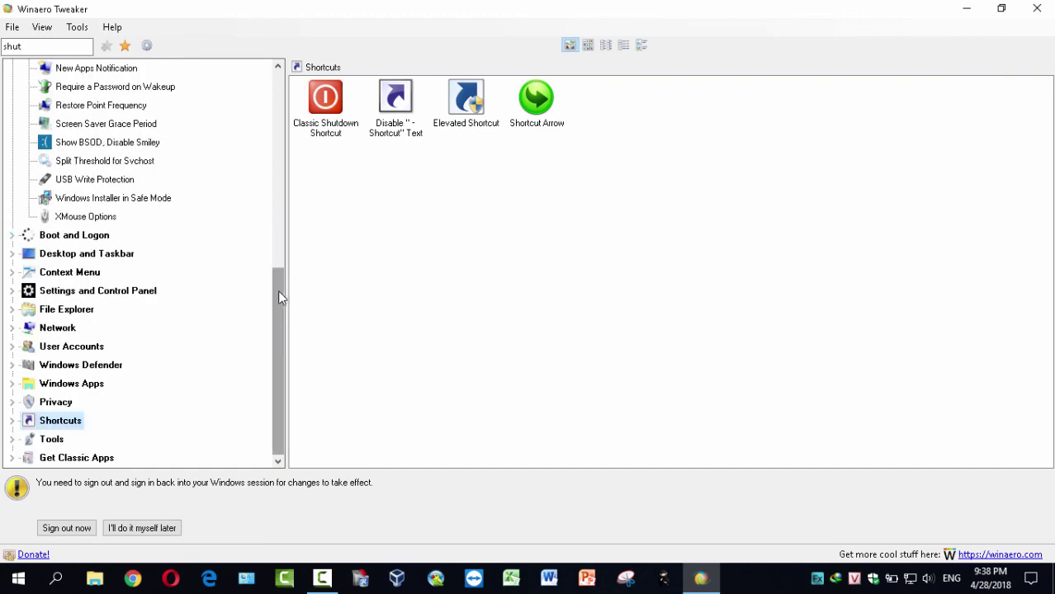
left_click_drag(280, 290, 278, 130)
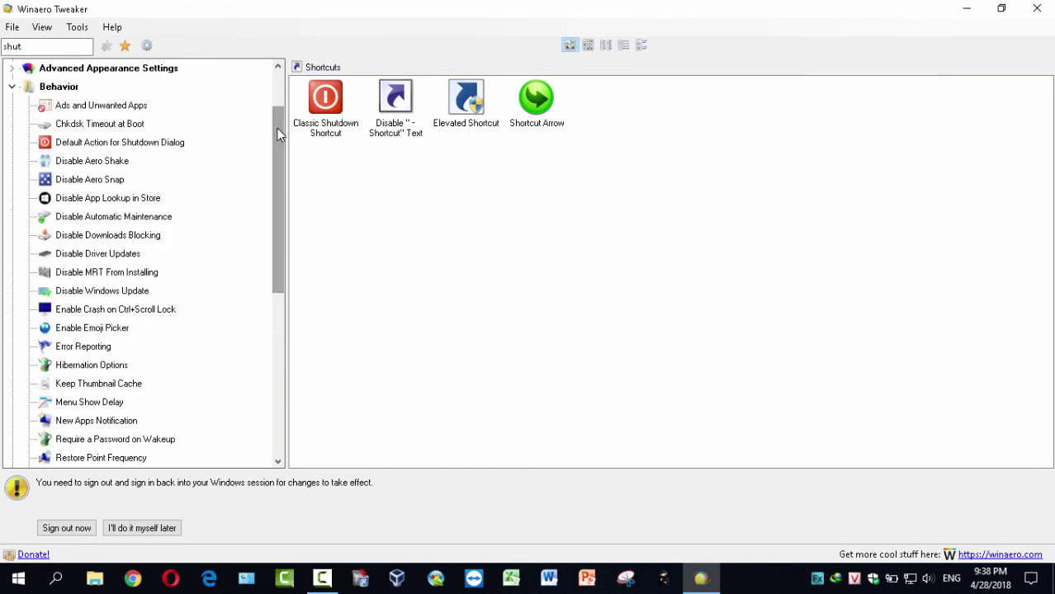
left_click(12, 86)
left_click(12, 70)
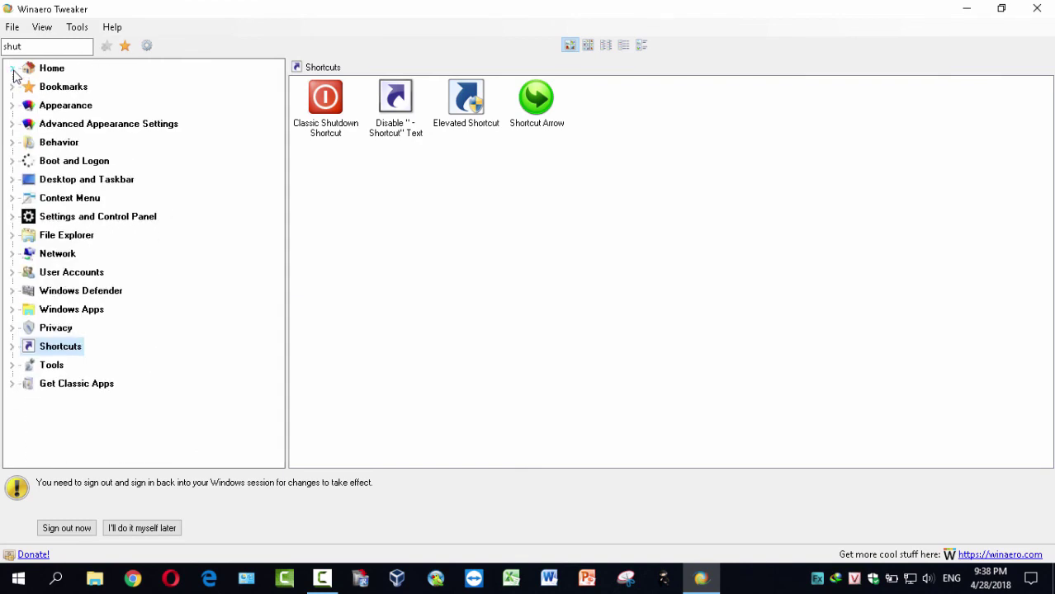
left_click(1036, 10)
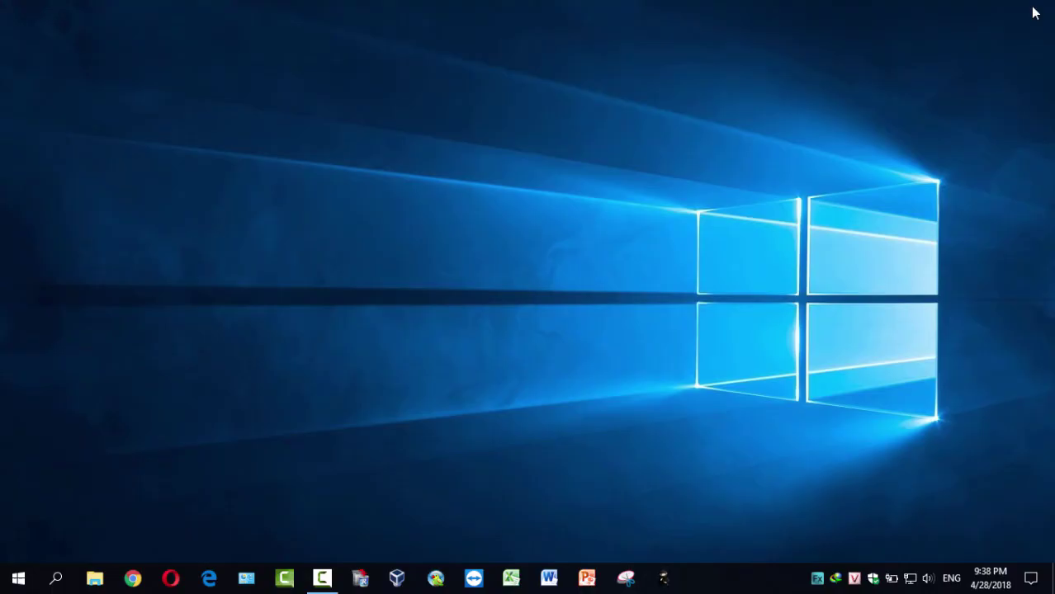